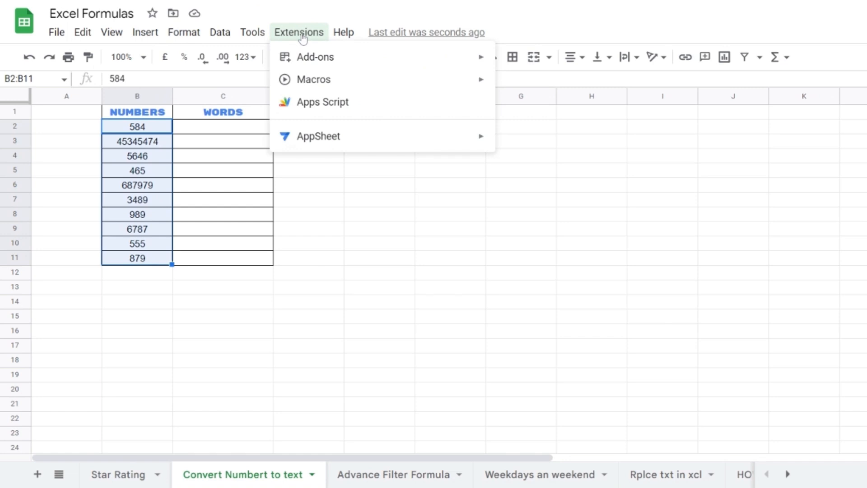
Step: Open Get add-ons from the Extensions > Add-ons menu
mouse_move(310, 60)
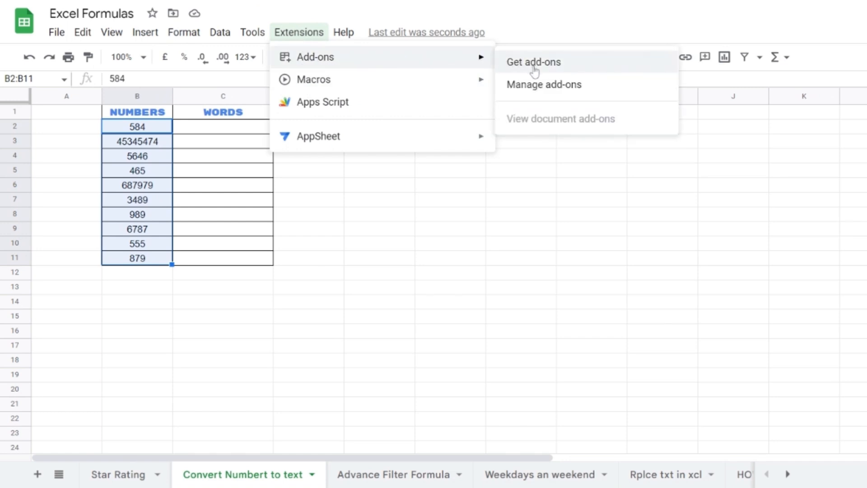
left_click(535, 63)
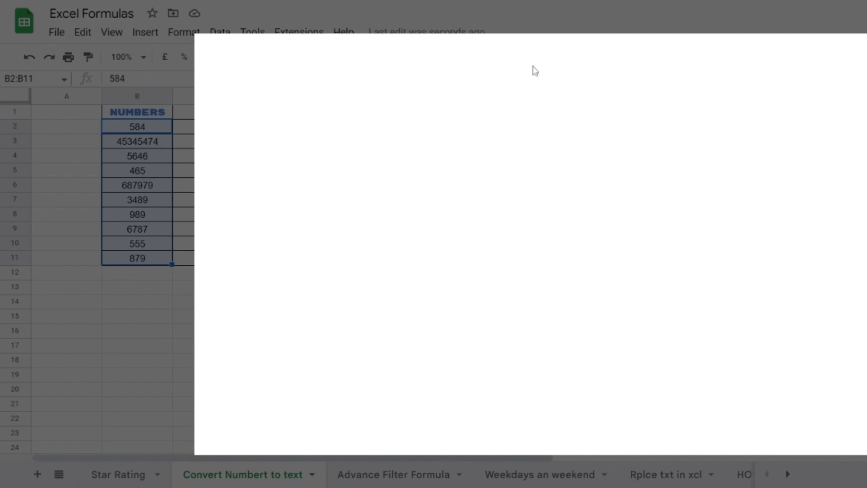
Step: Search the Marketplace for 'number' and open the Numbertext add-on's details
left_click(615, 66)
type("number")
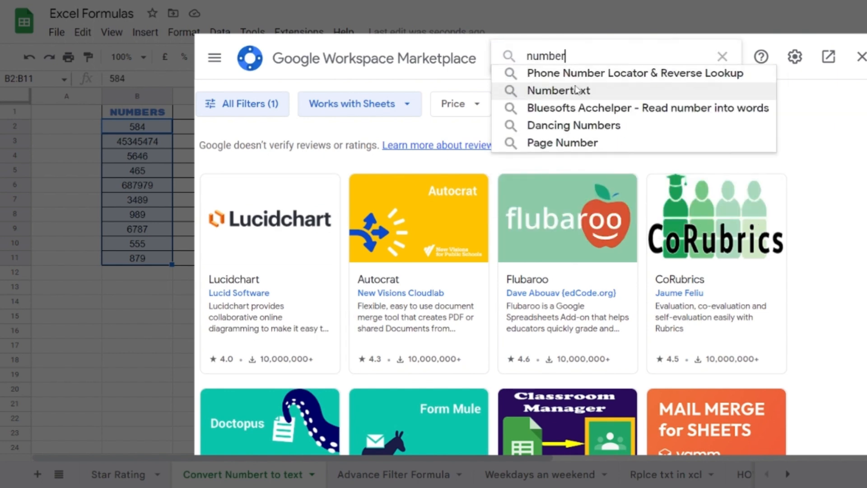
left_click(559, 92)
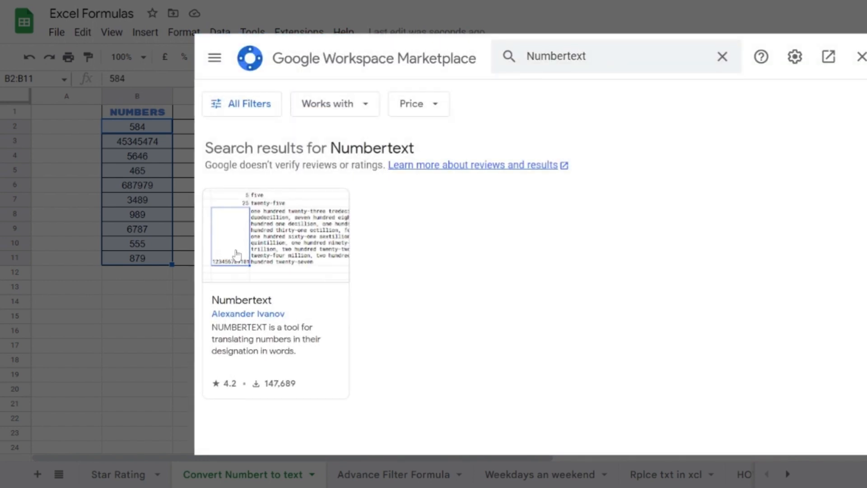
left_click(302, 221)
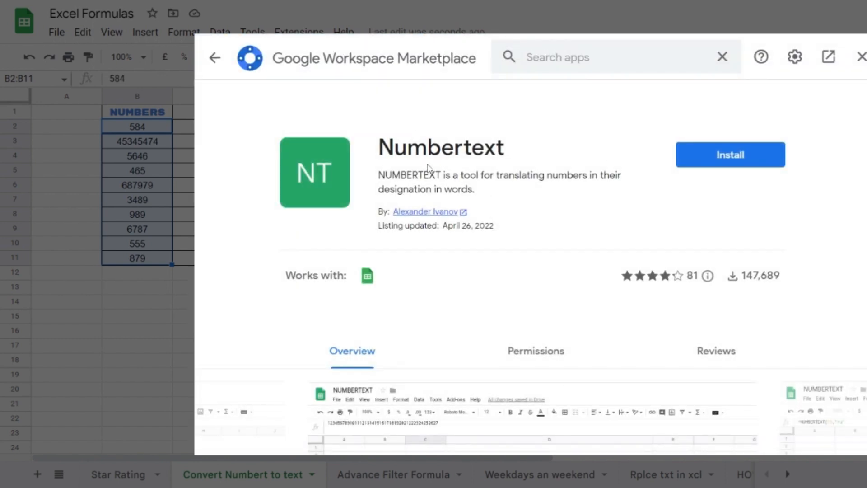
Step: Install Numbertext, grant permission, dismiss the confirmation and close the Marketplace
left_click(723, 156)
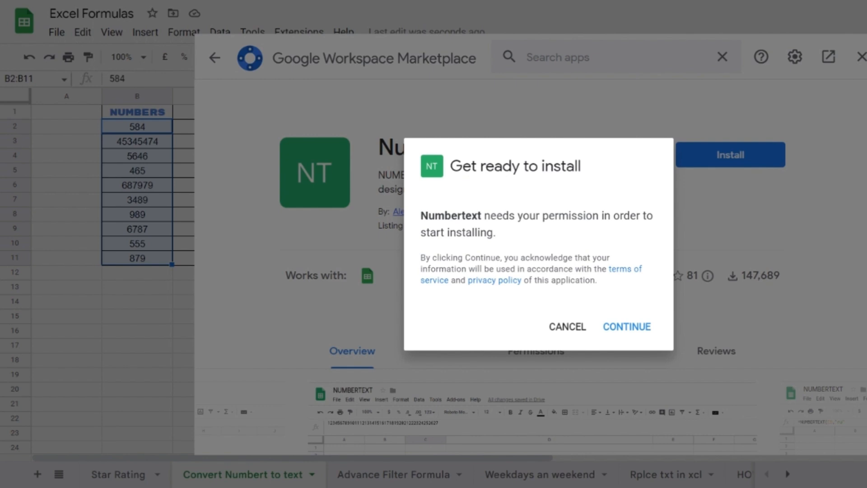
left_click(627, 327)
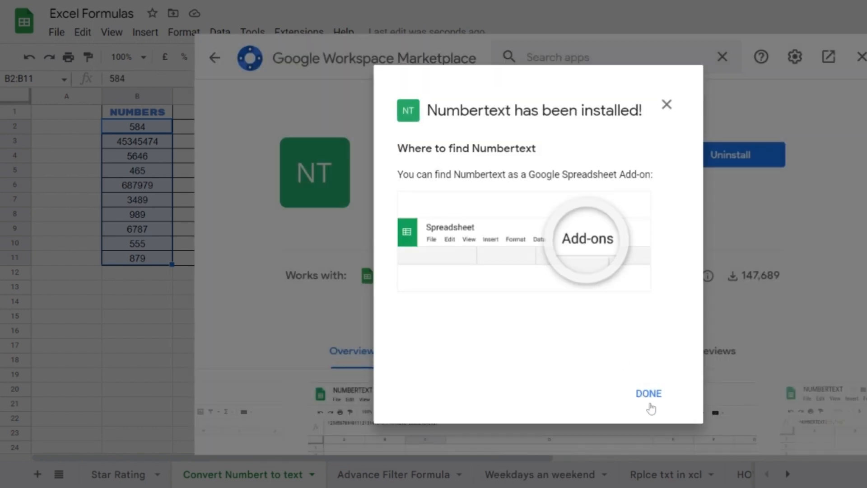
left_click(649, 393)
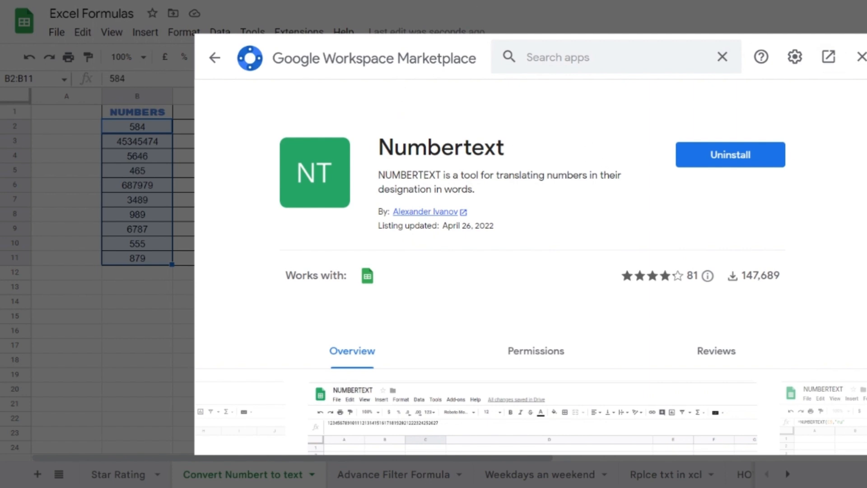
left_click(861, 57)
Step: Enter =NUMBERTEXT(B2) in C2 to spell out 584, then autofit column C
left_click(240, 128)
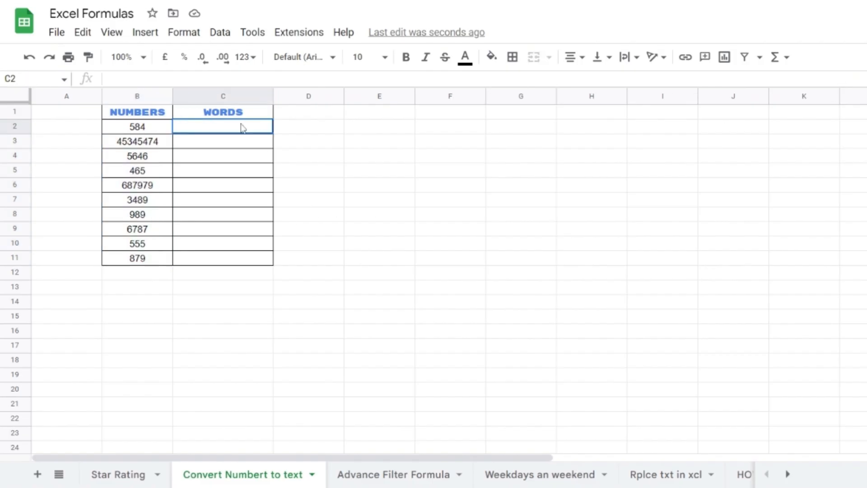
type("=")
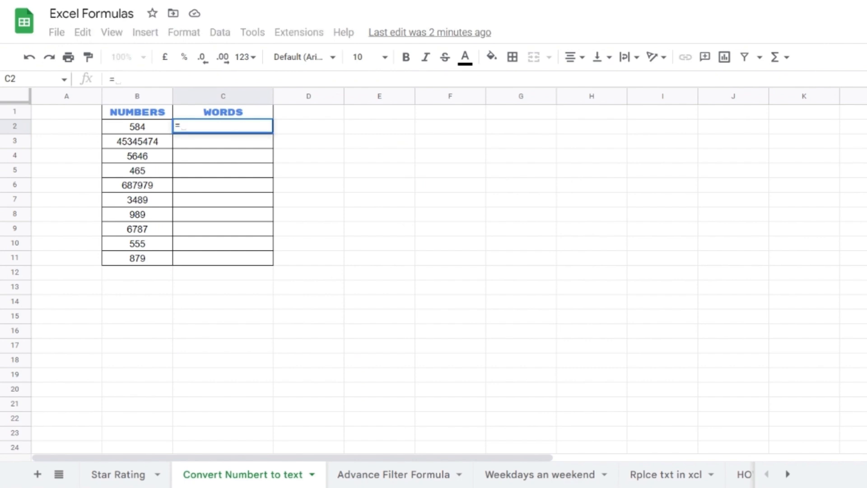
type("num")
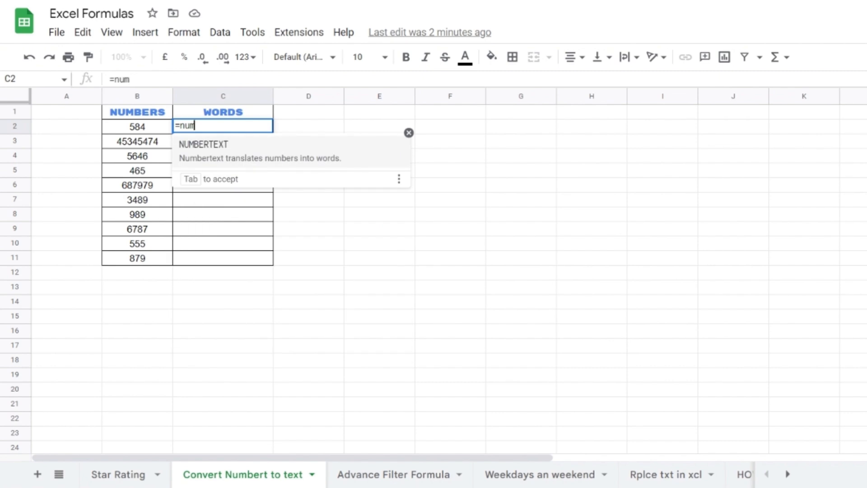
key("Tab")
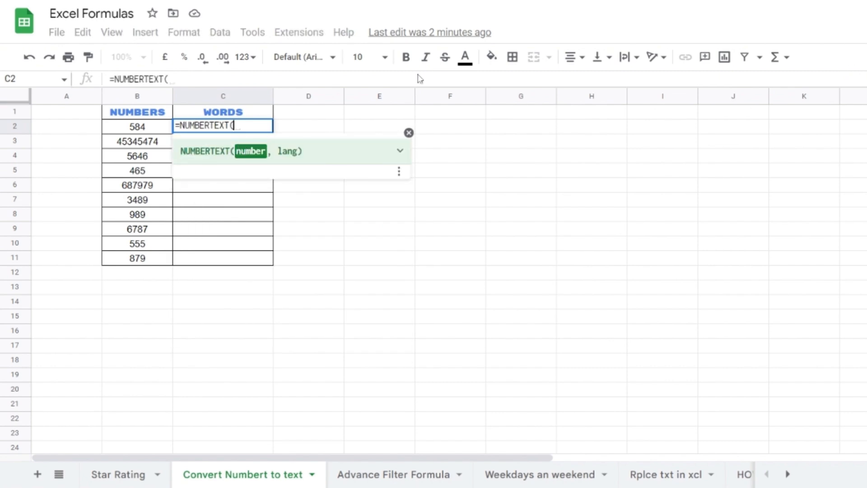
left_click(127, 129)
left_click(409, 133)
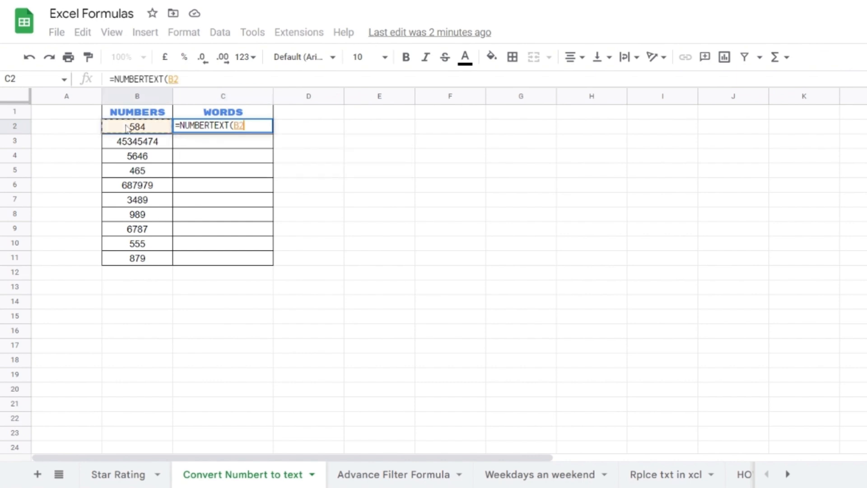
type(")")
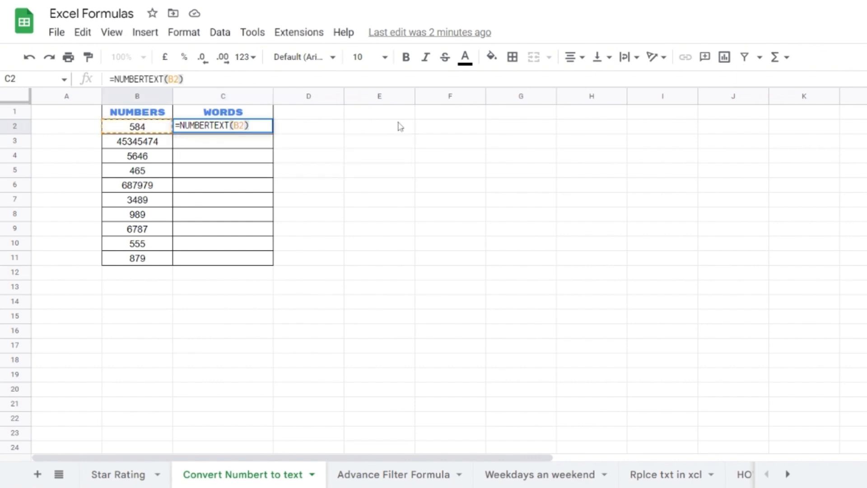
key("Return")
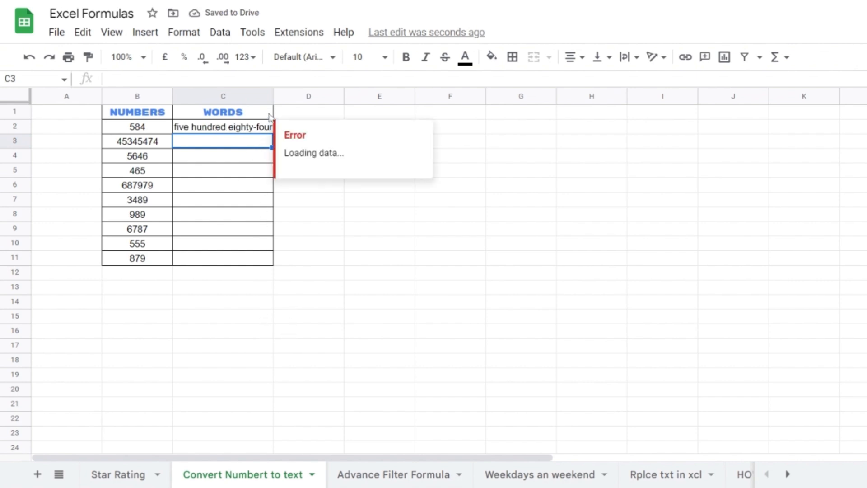
double_click(274, 96)
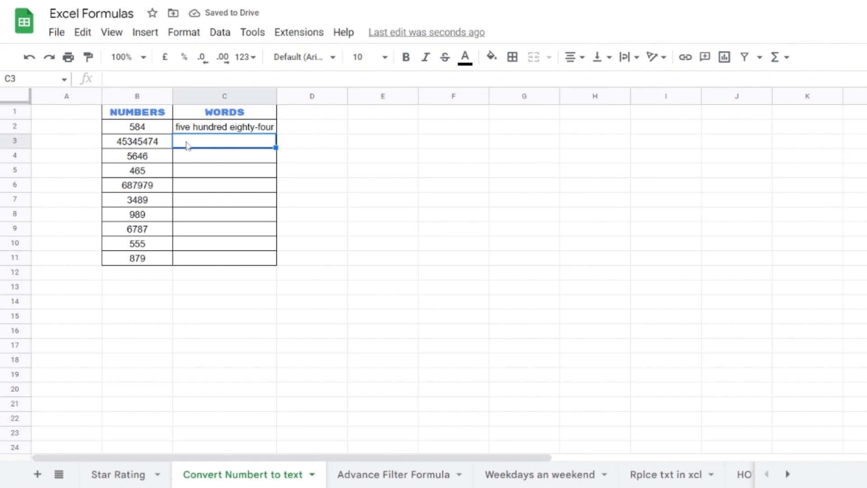
left_click(262, 128)
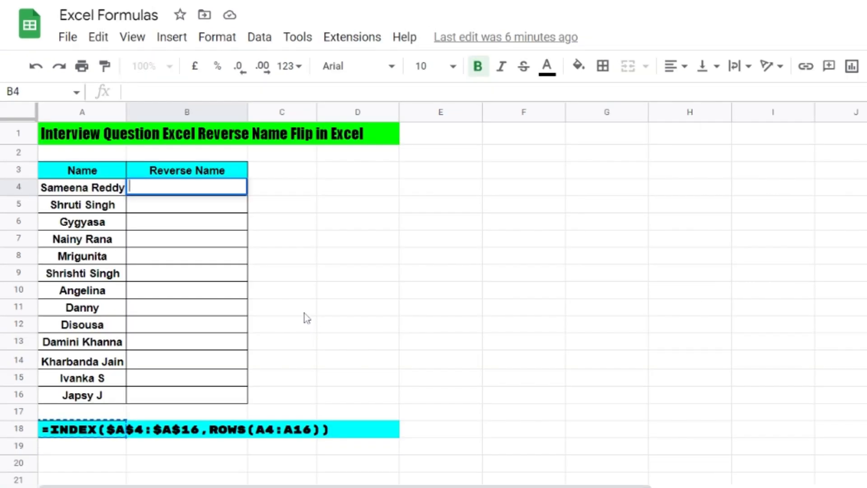
Step: Enter =INDEX($A$4:$A$16,ROWS(A4:A16)) in B4
type("=")
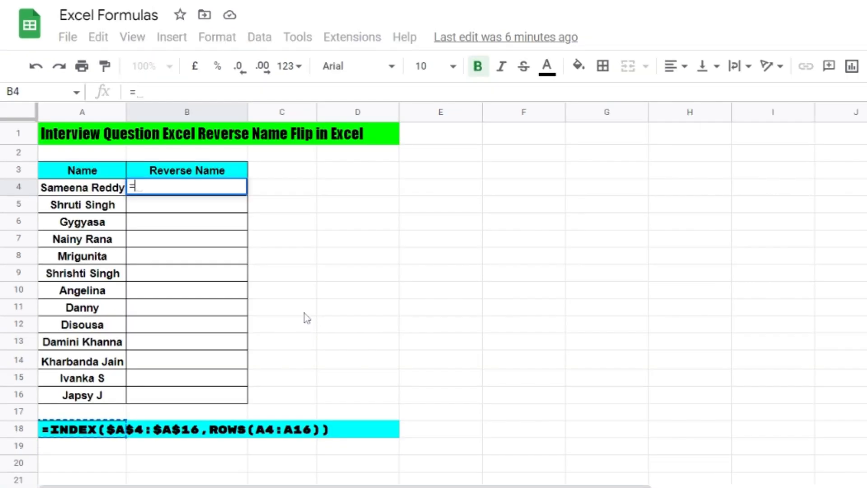
type("INDEX(A4:")
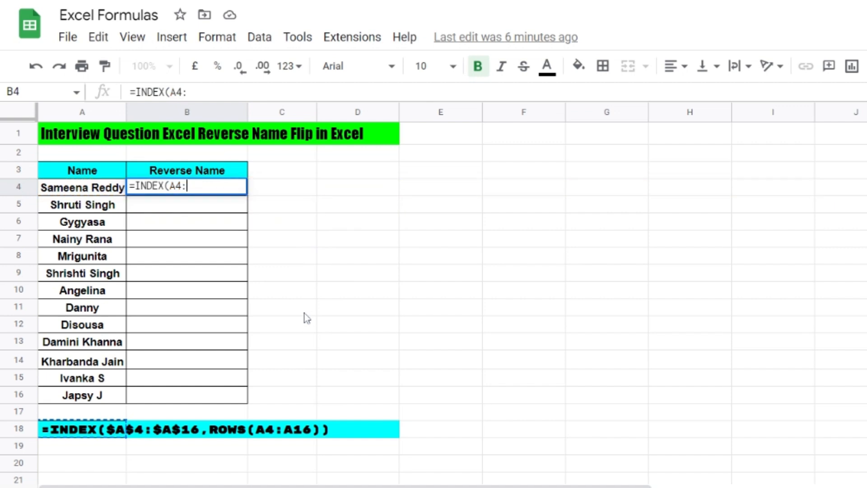
type("A16")
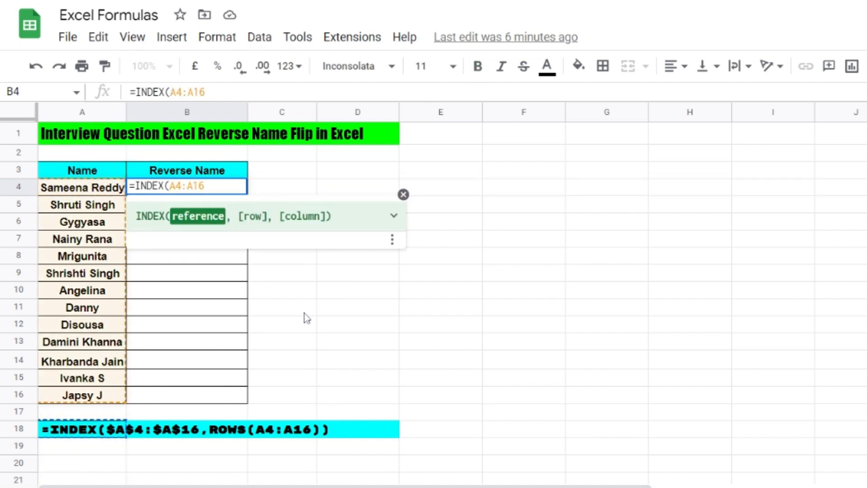
type("$")
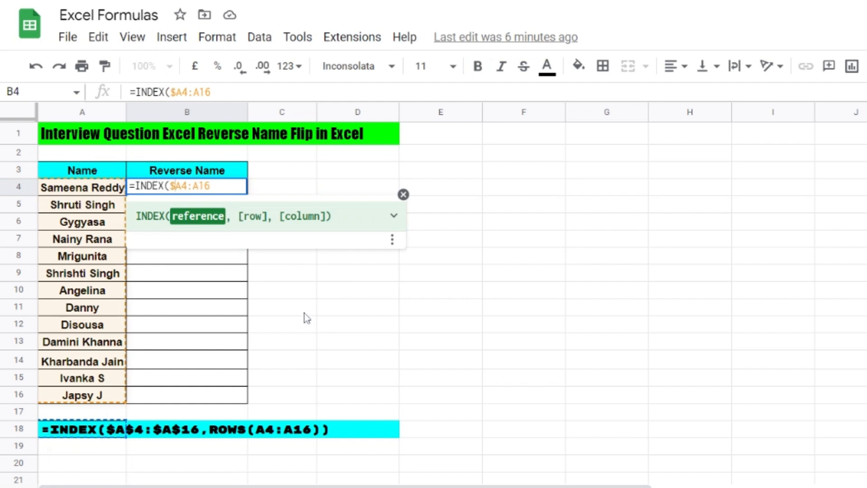
type("$")
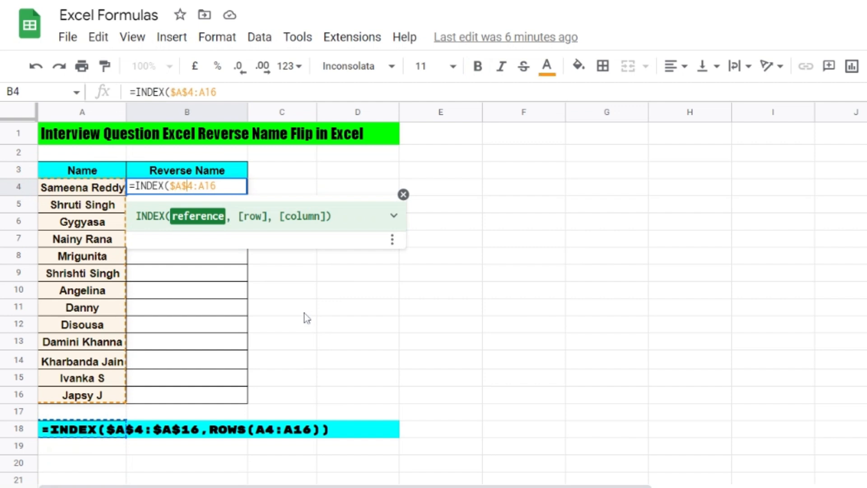
type("$A")
type("$A$")
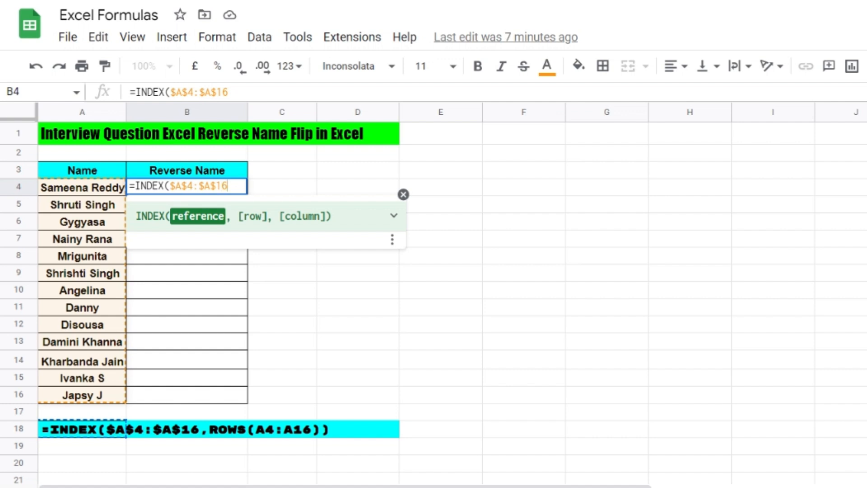
type(",")
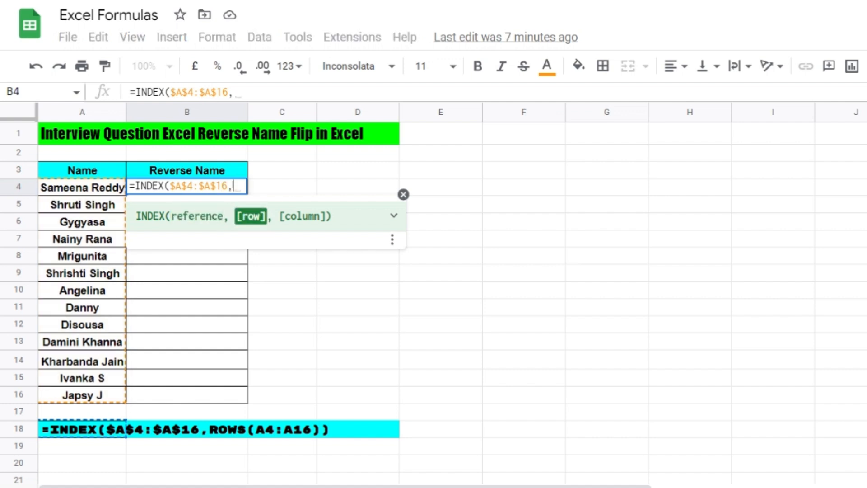
type("ROWS")
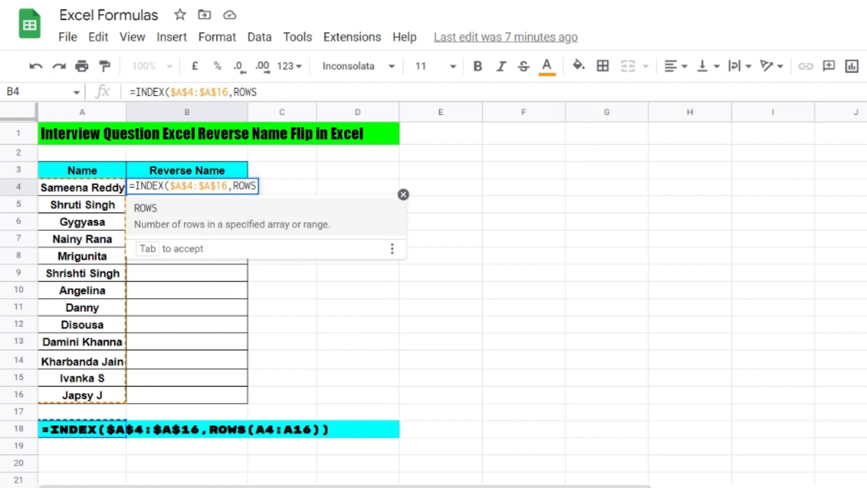
type("(")
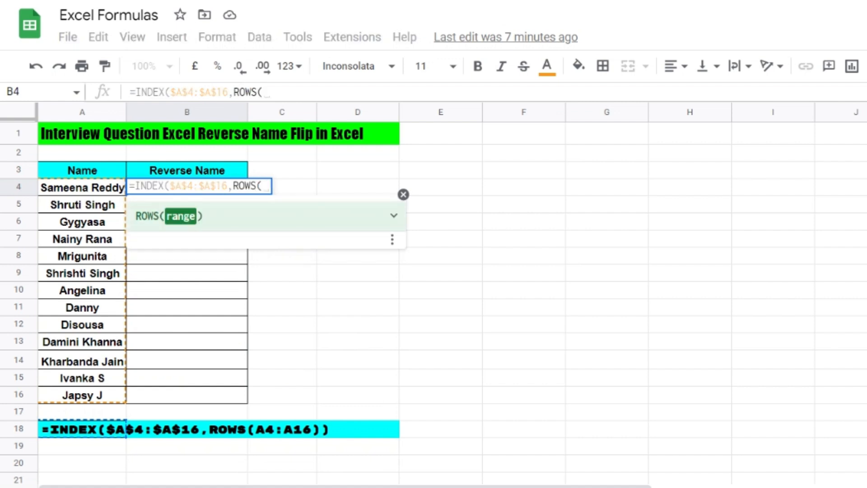
left_click_drag(100, 189, 95, 399)
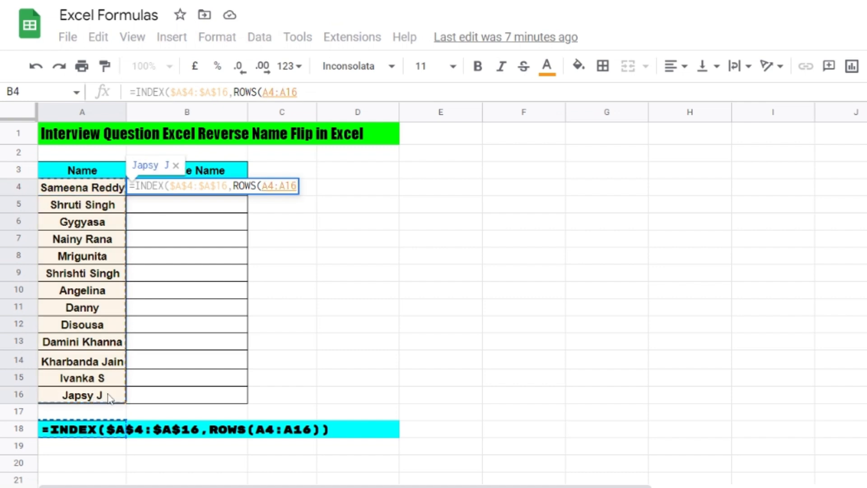
type("))")
key("Return")
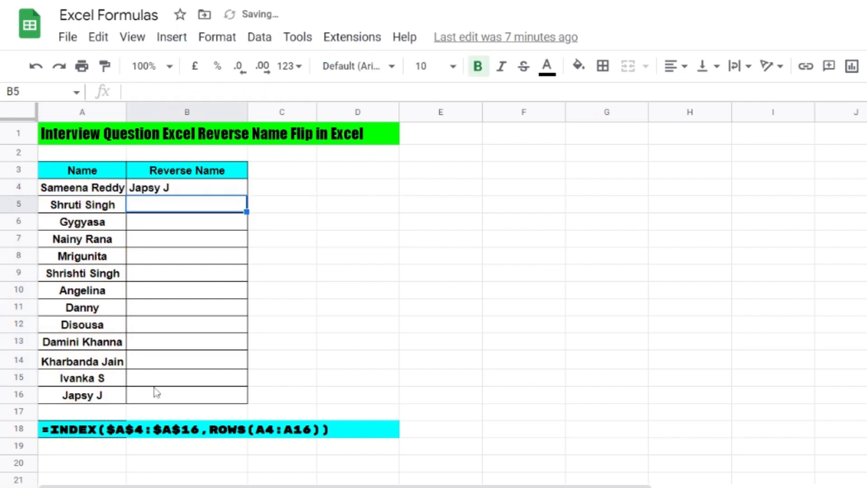
Step: Fill the B4 reverse-name formula down through B16
left_click(225, 192)
left_click_drag(247, 195, 244, 396)
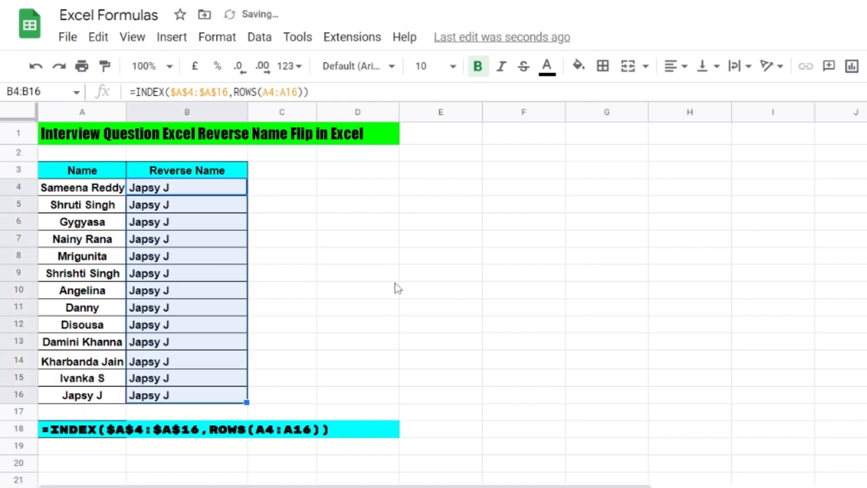
left_click(354, 271)
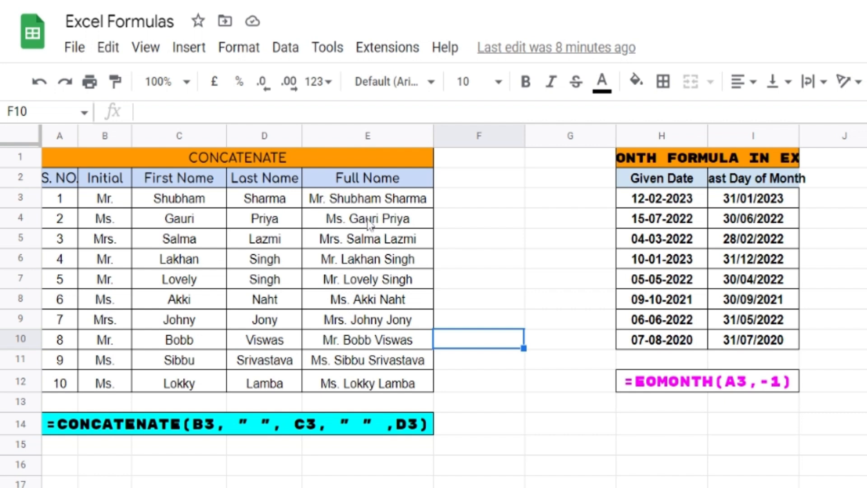
Step: Clear the old full names in E3:E12 and start a CONCATENATE formula in E3 with B3
left_click_drag(361, 202, 373, 384)
key("Delete")
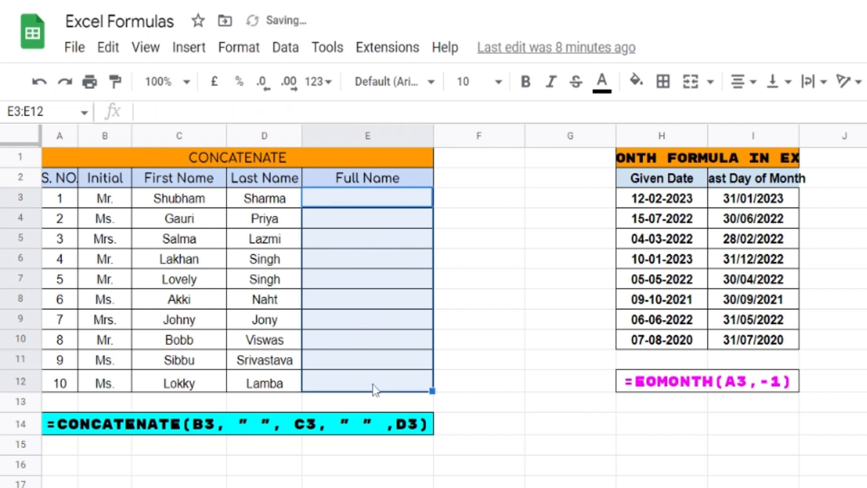
left_click(345, 201)
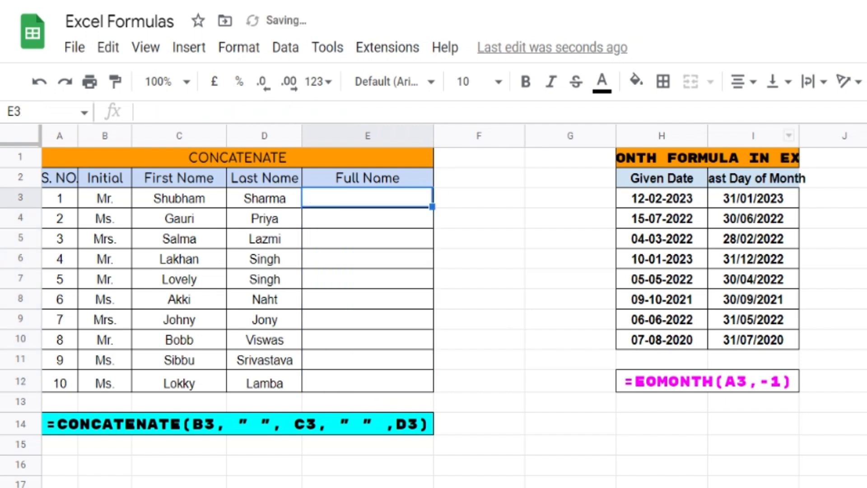
type("=CONC")
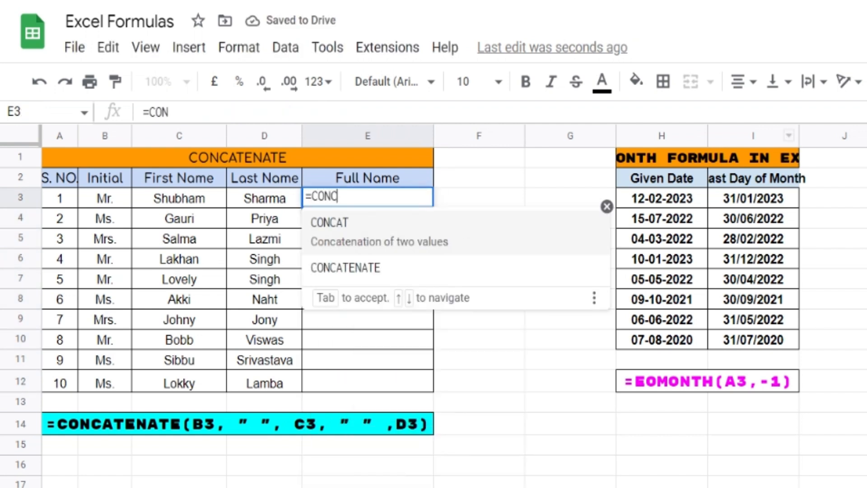
type("ATENATE")
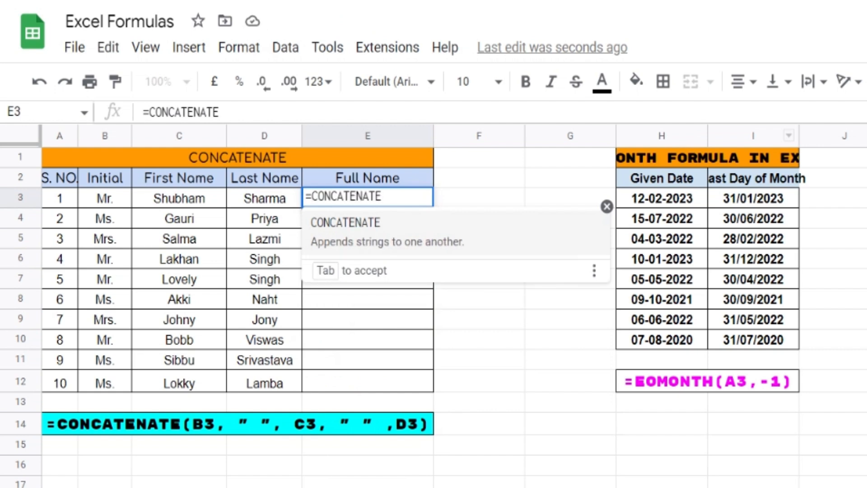
type("(")
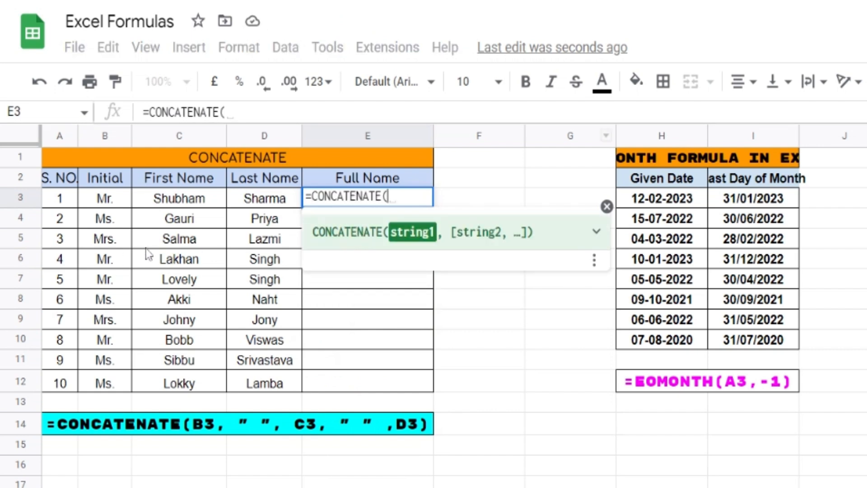
left_click(108, 202)
left_click_drag(108, 202, 271, 205)
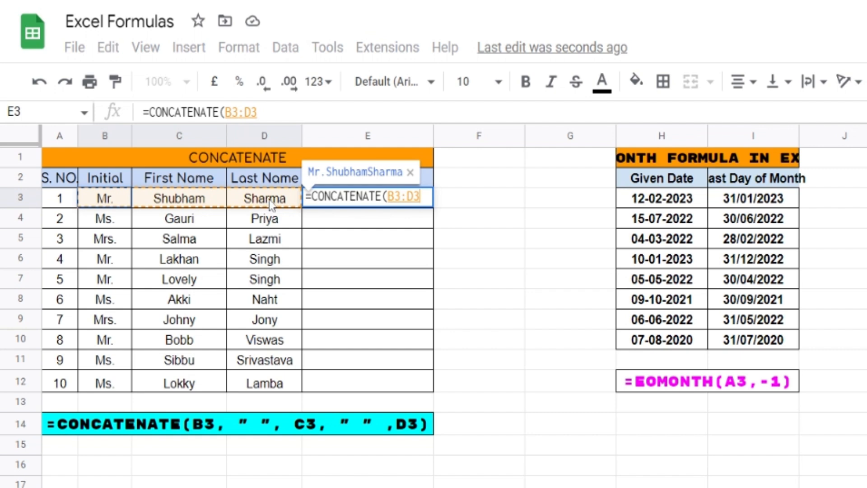
key("BackSpace")
key("BackSpace")
key("BackSpace")
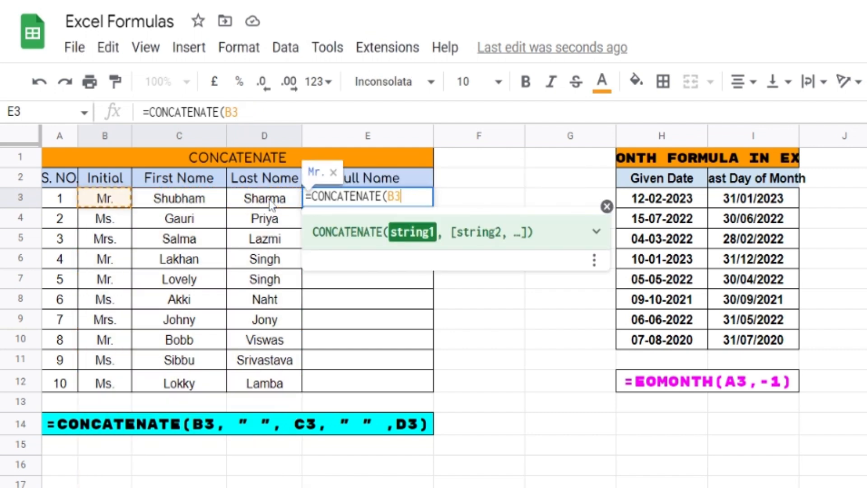
Step: Complete E3 as =CONCATENATE(B3, "",C3, "",D3) joining initial, first and last name
type(",")
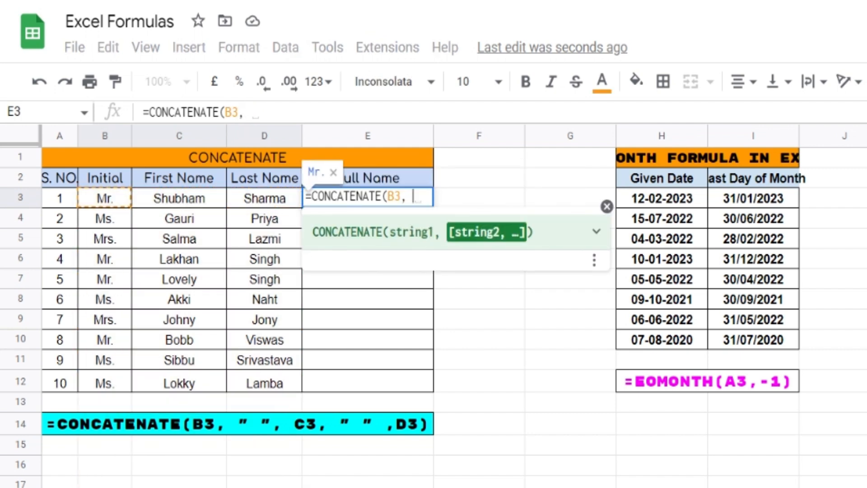
type(" \"\"")
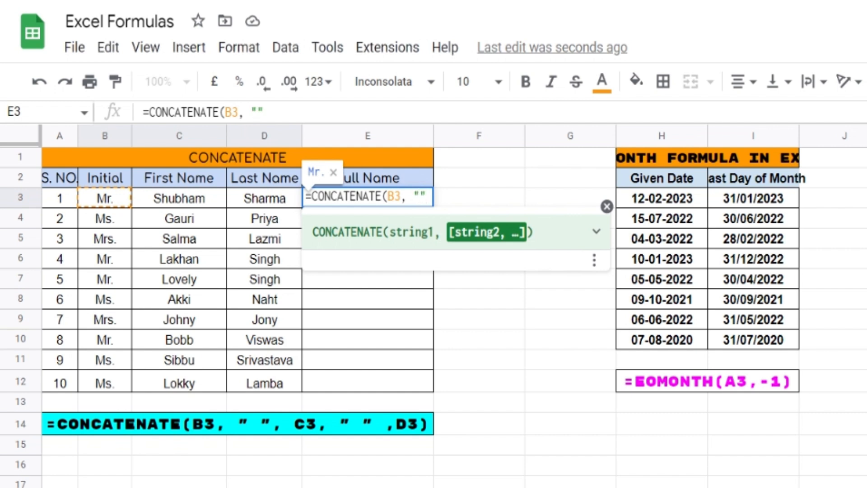
type(",")
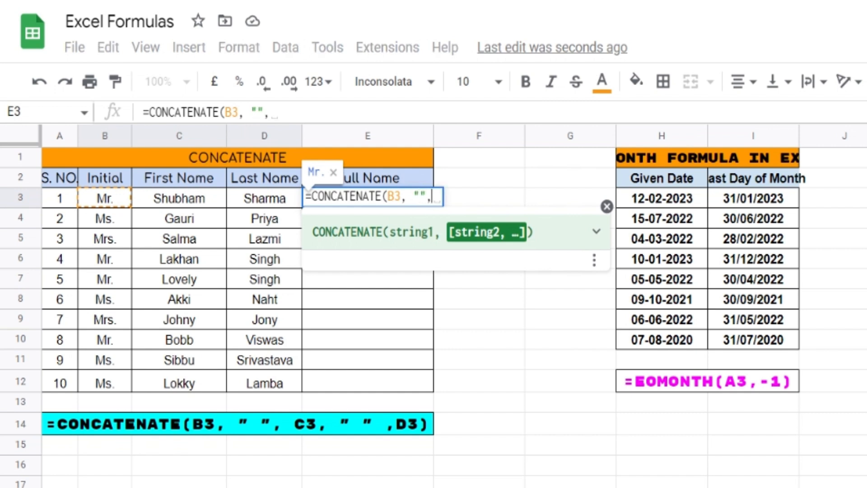
left_click(199, 203)
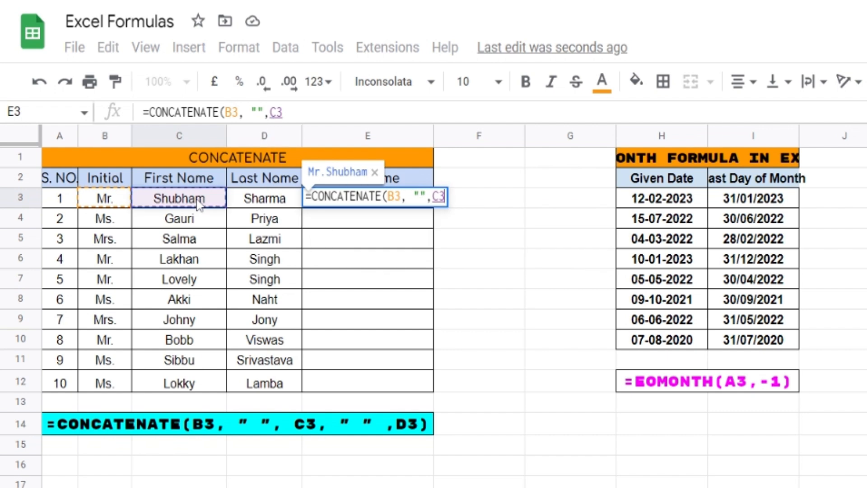
type(", \"\"")
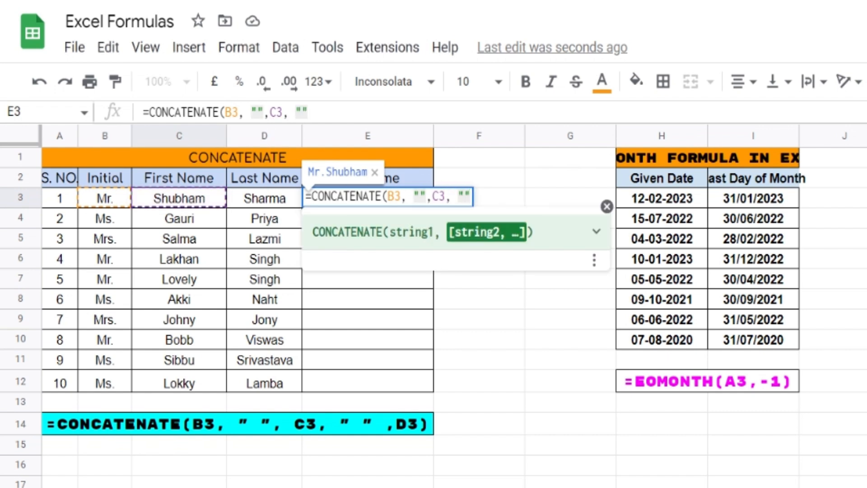
type(",")
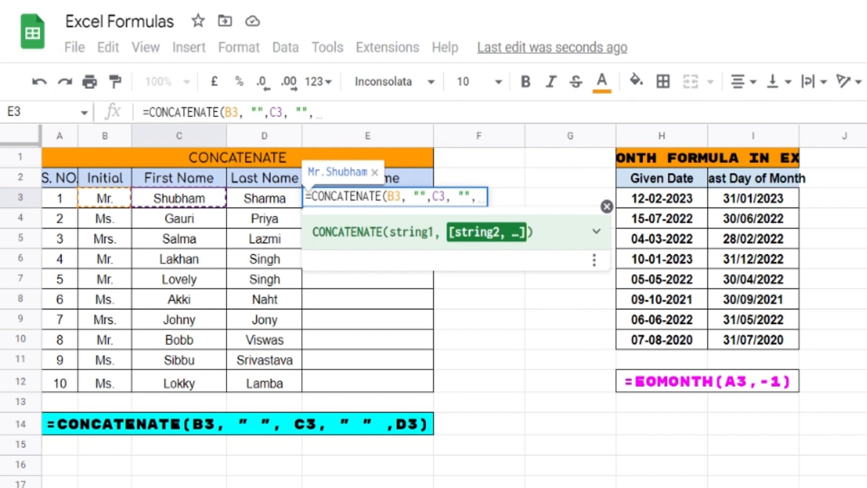
left_click(252, 203)
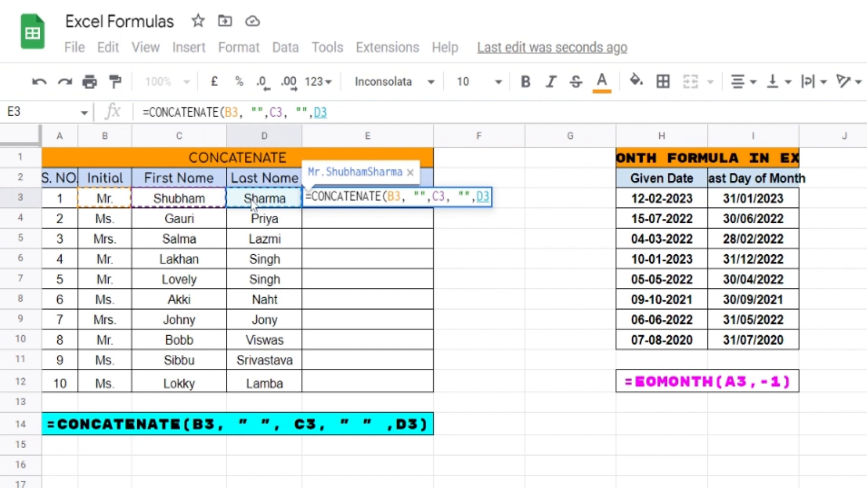
type(")")
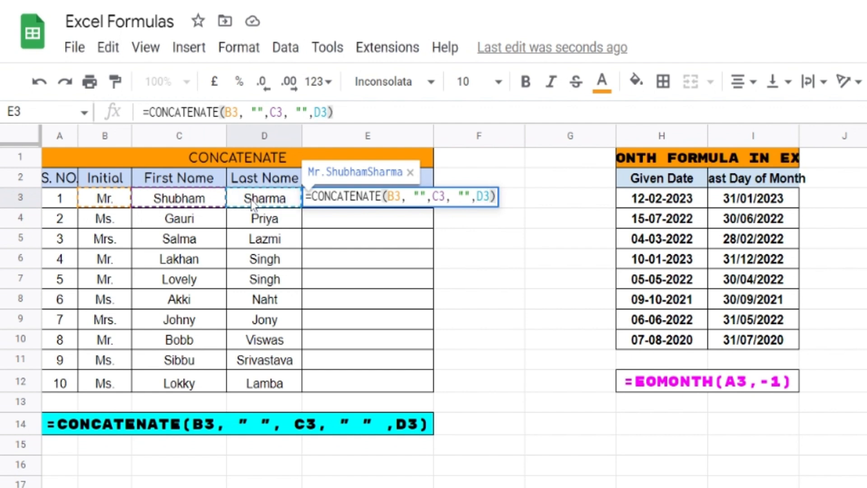
key("Return")
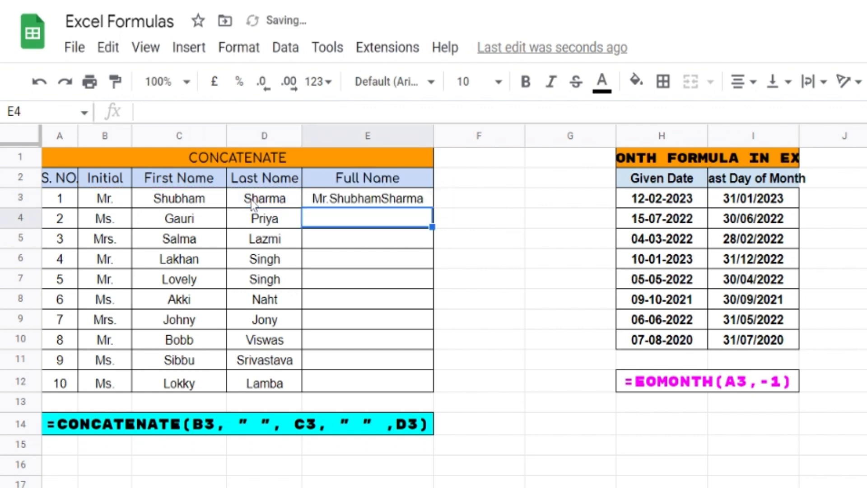
Step: Inspect E3's CONCATENATE formula without changing it
left_click(401, 202)
double_click(400, 202)
left_click(357, 259)
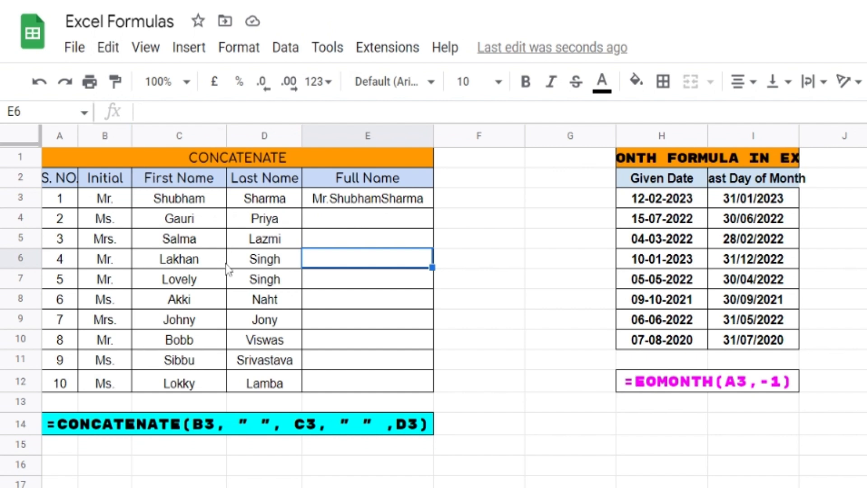
left_click(391, 206)
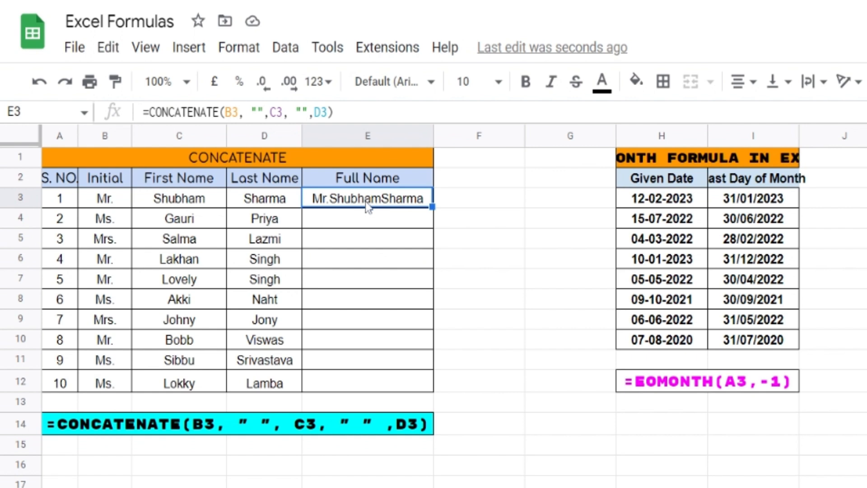
double_click(364, 206)
key("Return")
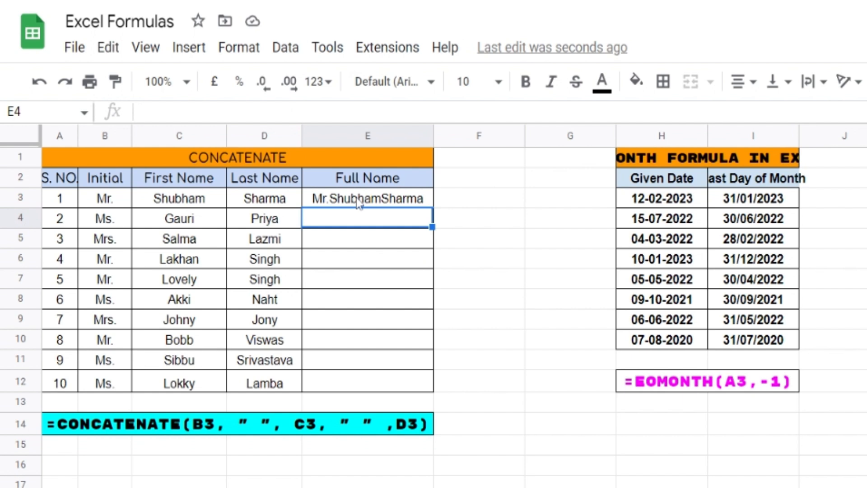
Step: Put a space inside each empty quote pair in E3's formula so the name parts are separated
double_click(342, 202)
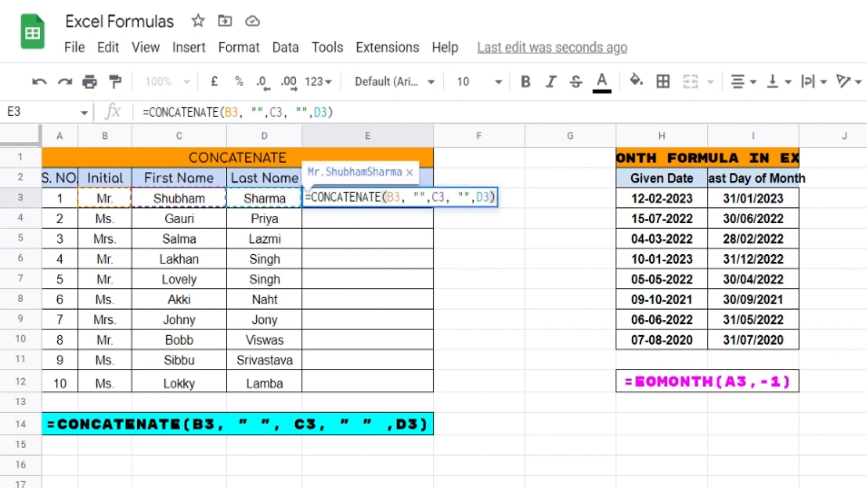
left_click(420, 197)
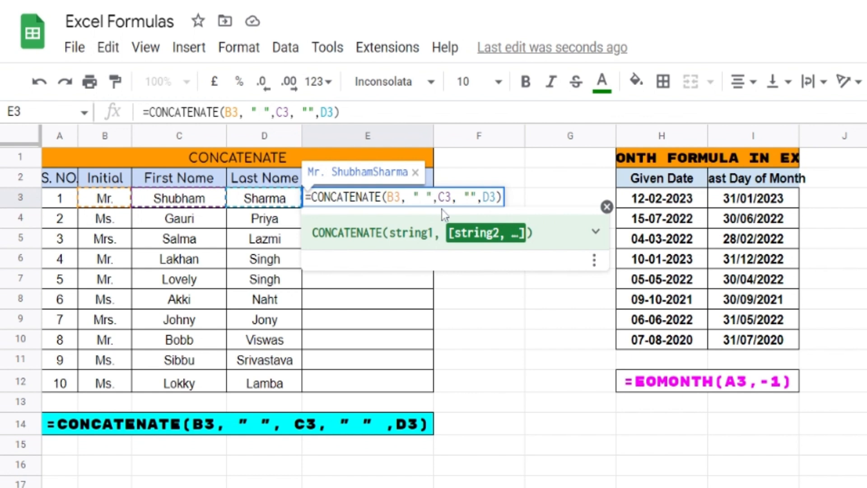
left_click(470, 198)
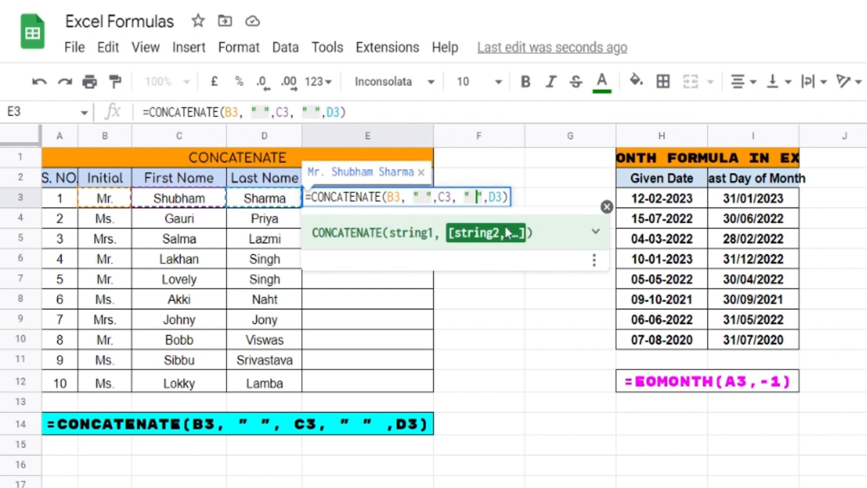
key("Return")
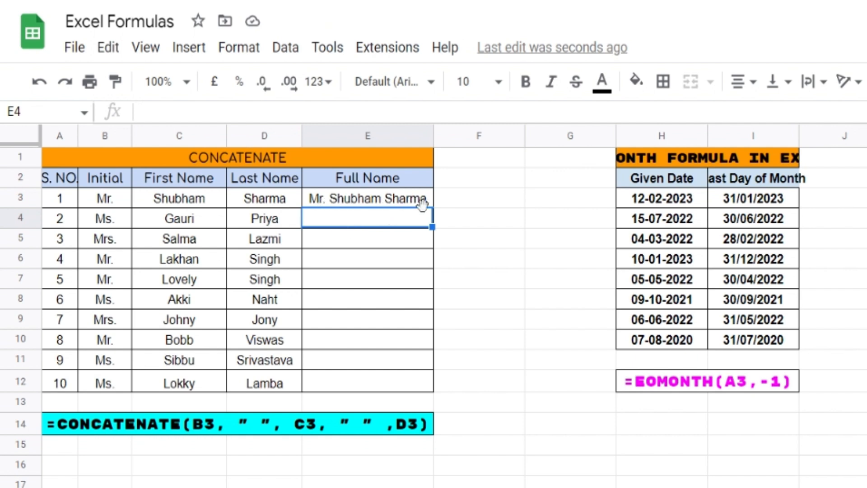
left_click(476, 226)
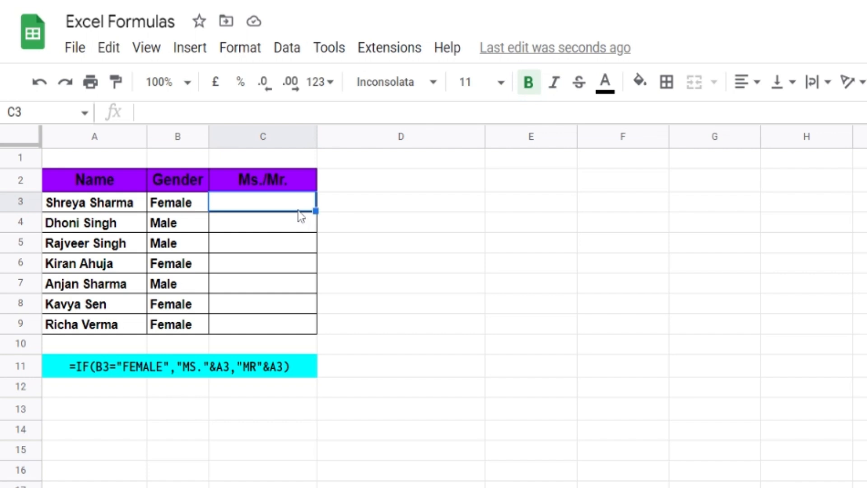
Step: Enter =IF(B3="FEMALE","MS"&A3,"MR"&A3) in C3 to prefix the name by gender
type("=IF")
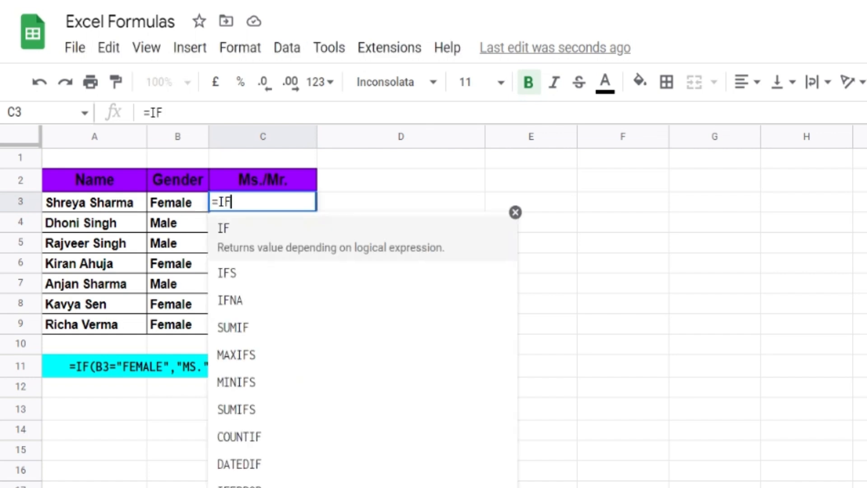
type("(")
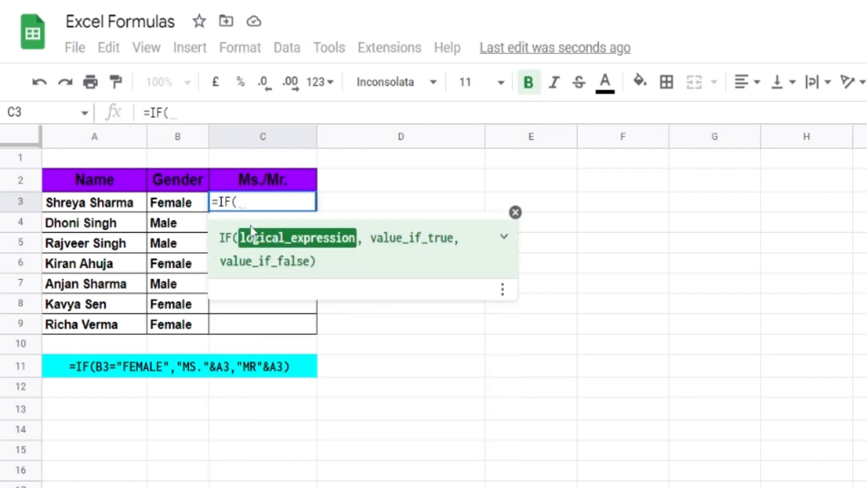
left_click(183, 207)
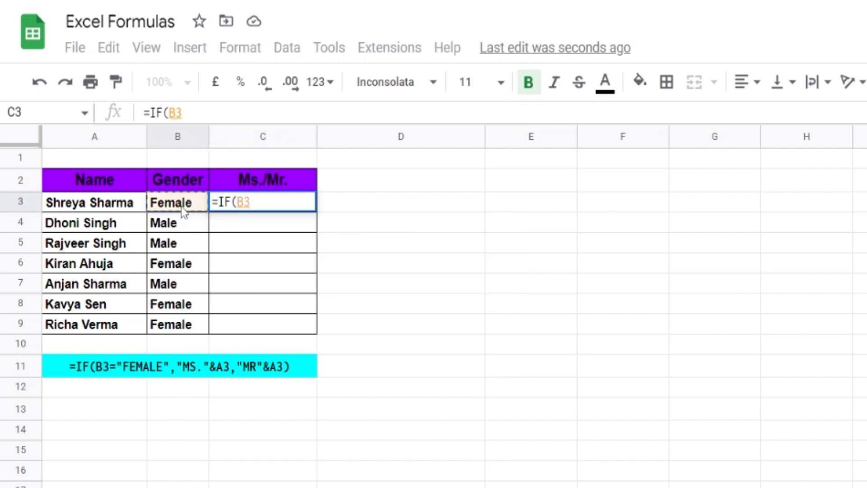
type("=")
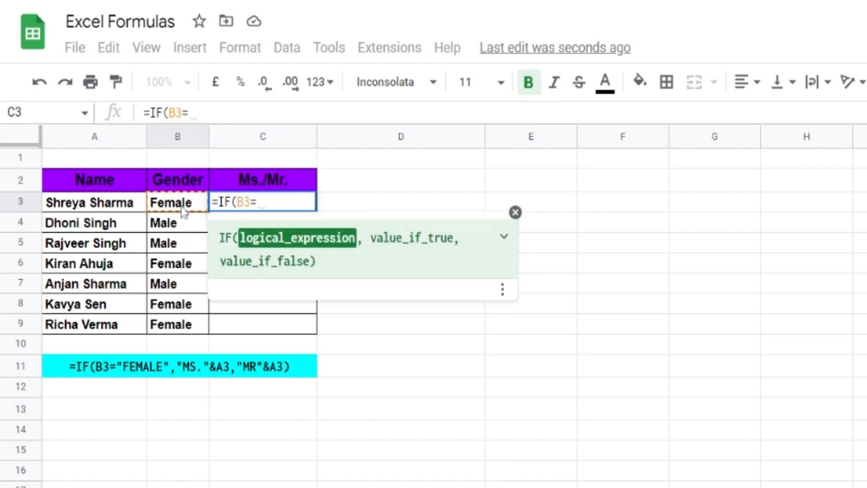
type("\"\"")
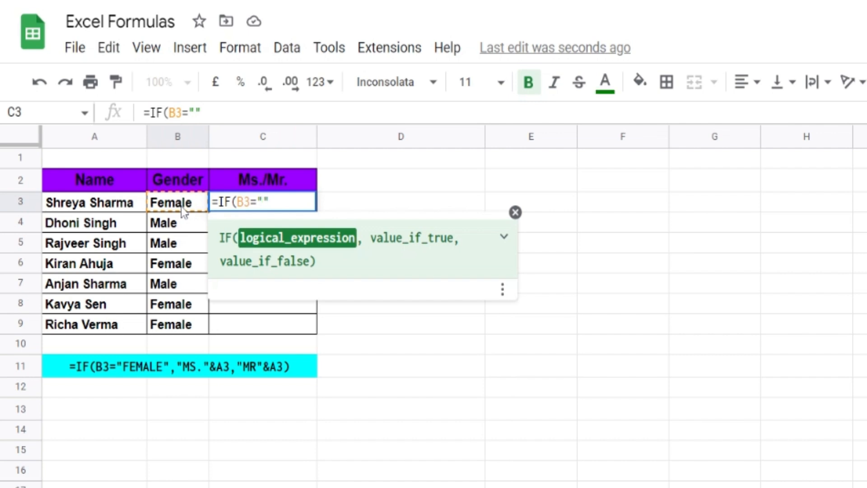
type("FEMALE\"")
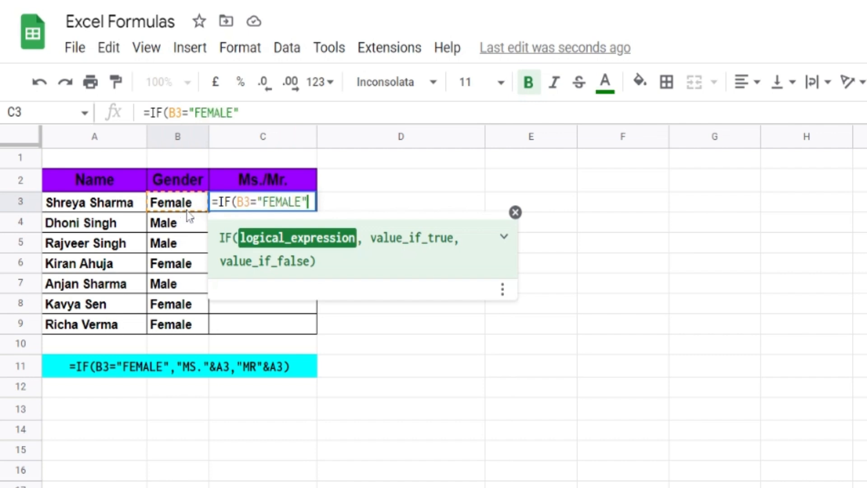
type(",")
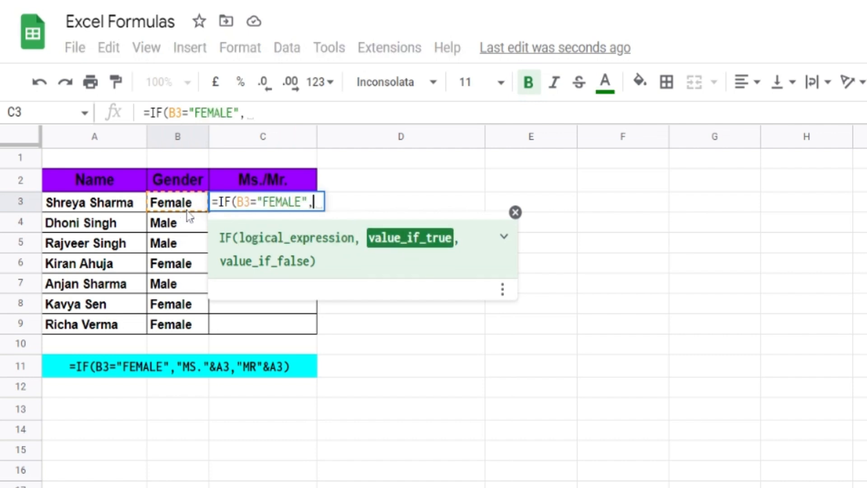
type("\"MS")
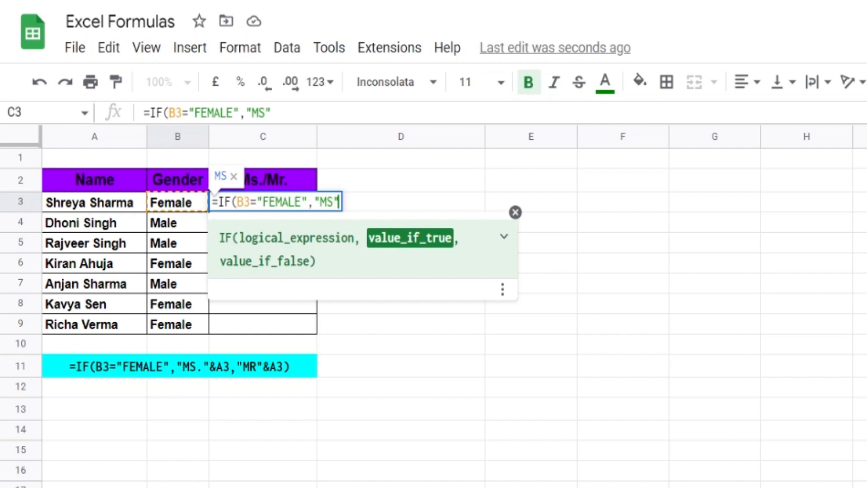
type("&")
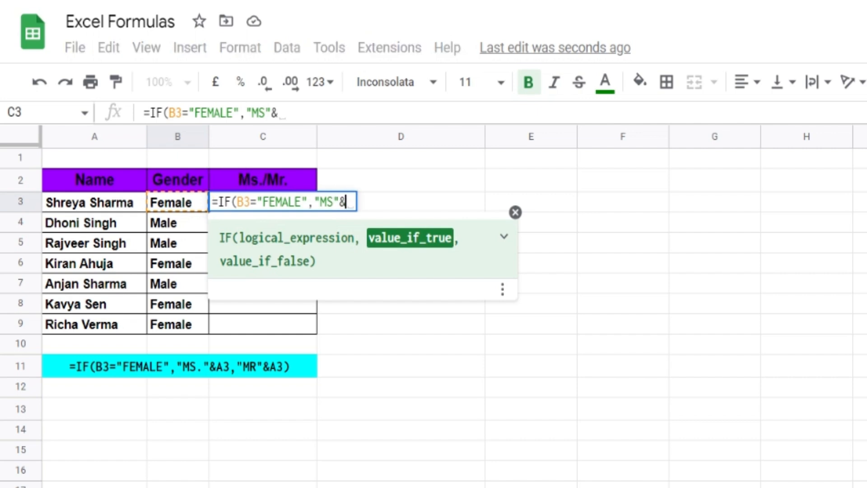
type("A")
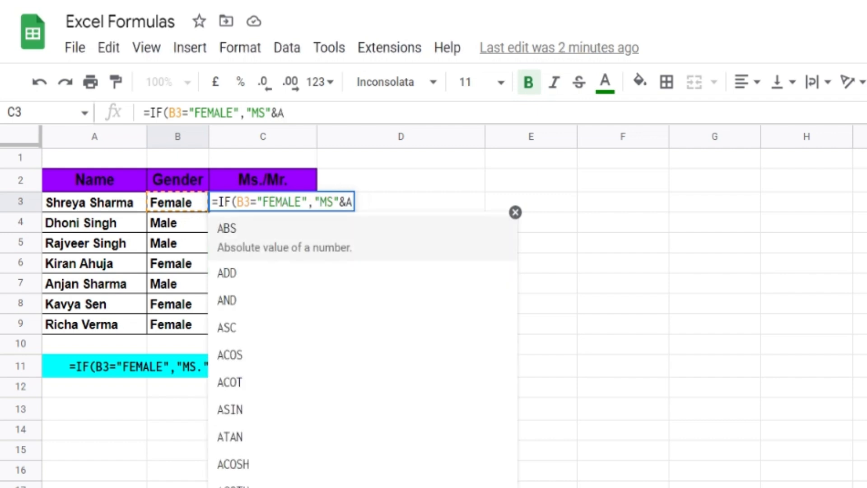
type("3")
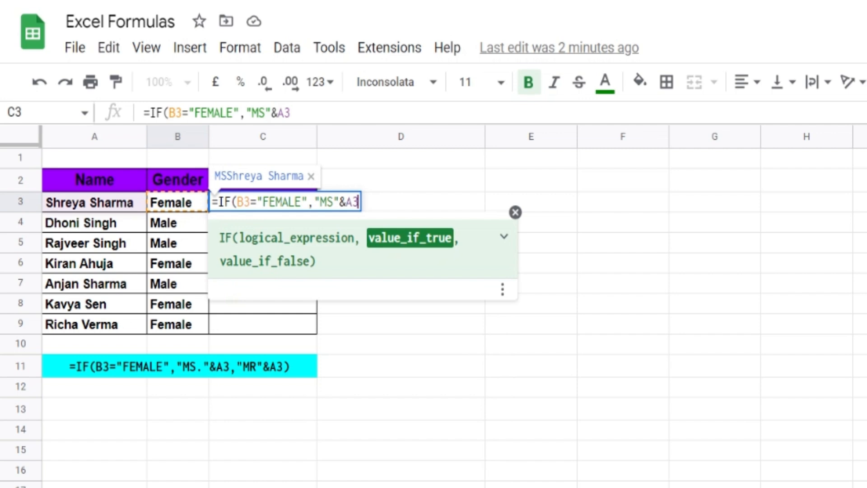
type(",\"MR")
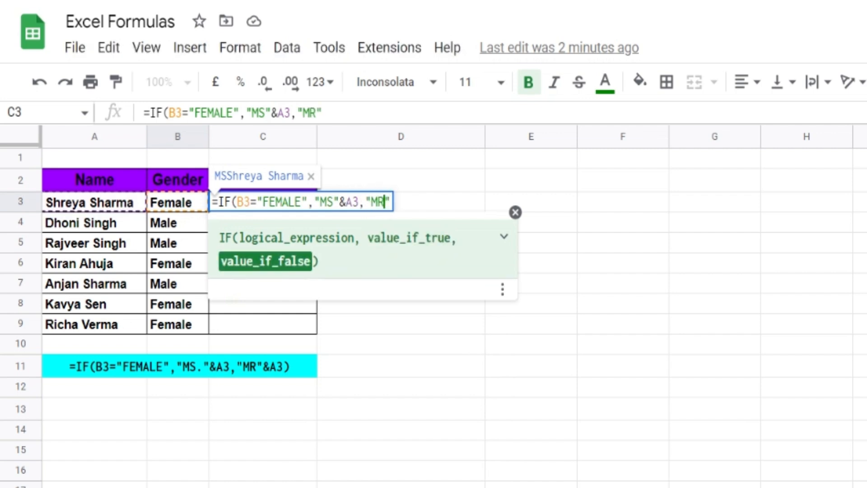
type("\"&")
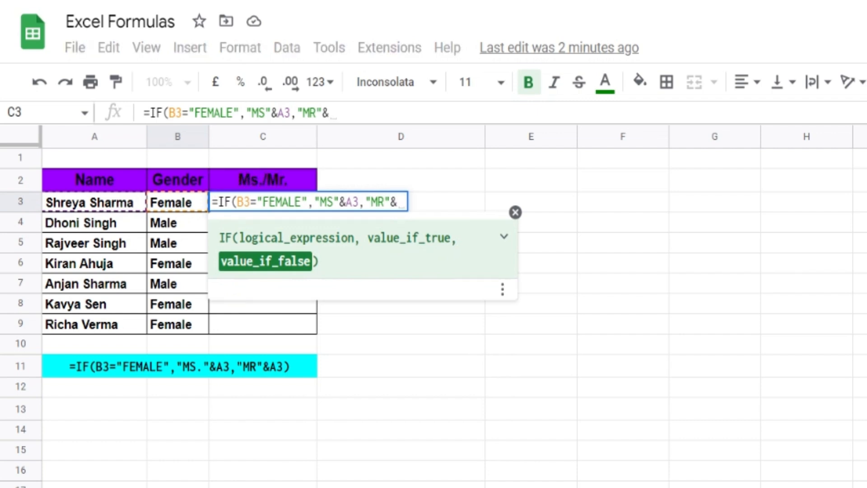
type("A")
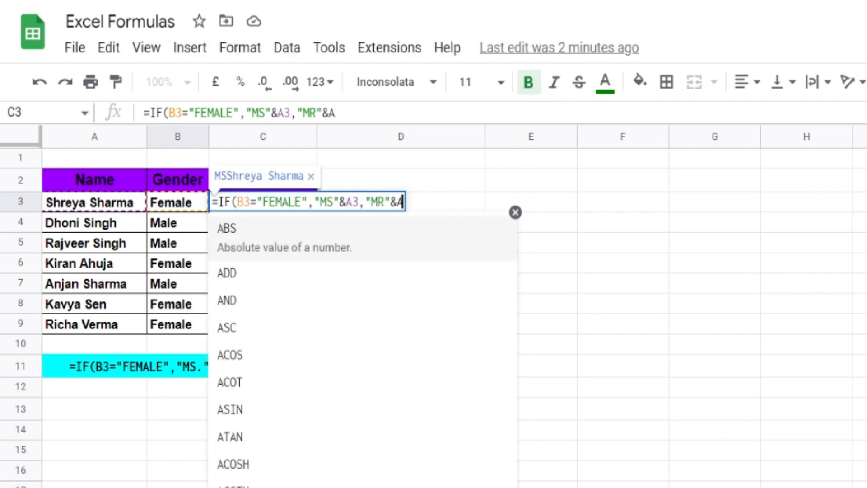
type("3)")
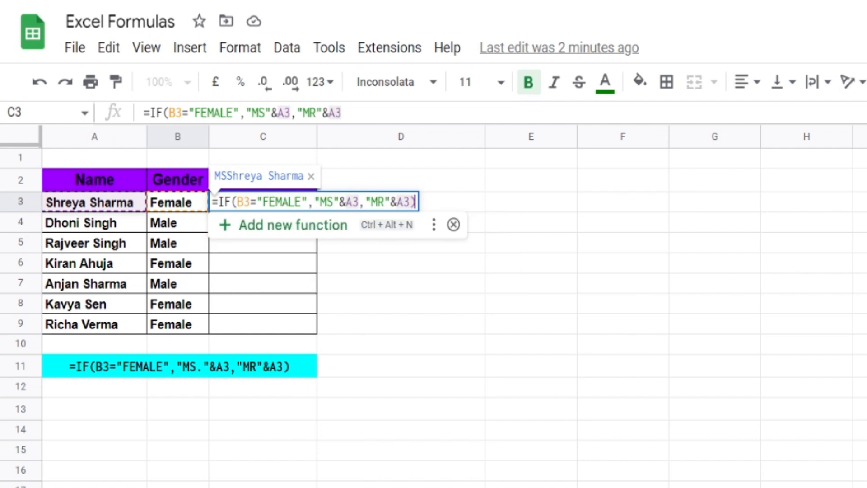
key("Return")
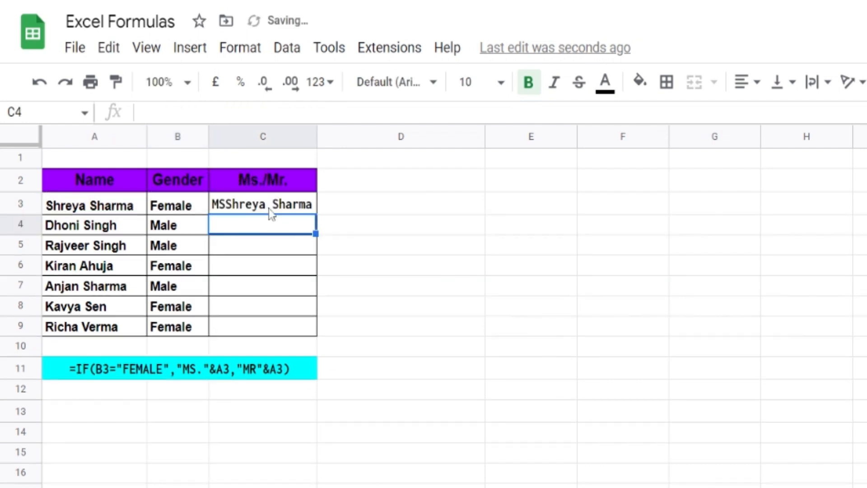
Step: Change "MS" to "MS." in C3's IF formula
left_click(270, 211)
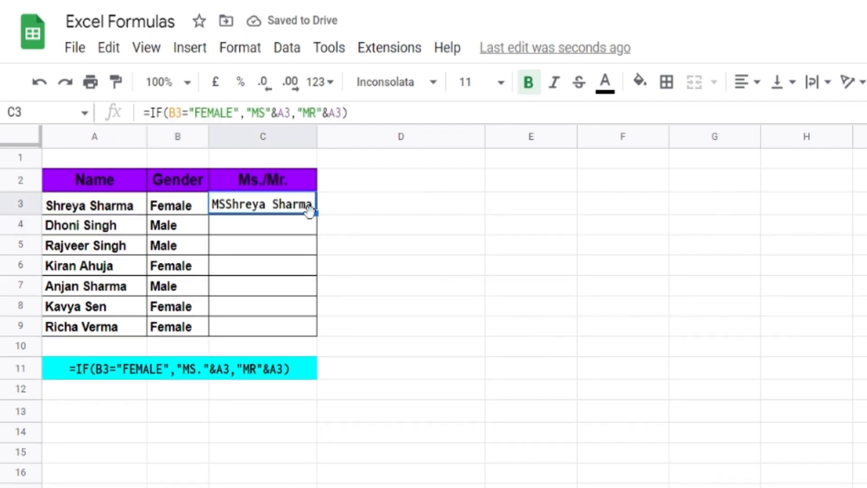
double_click(283, 209)
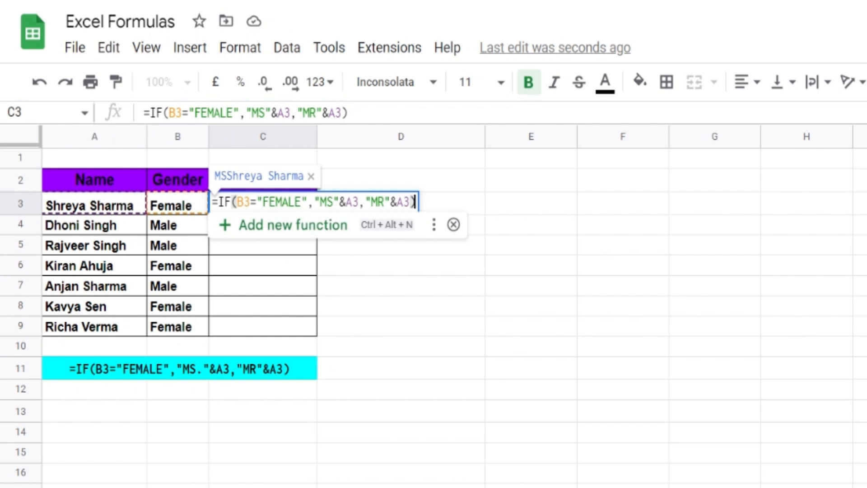
double_click(327, 202)
left_click(327, 202)
key("Right")
type(".")
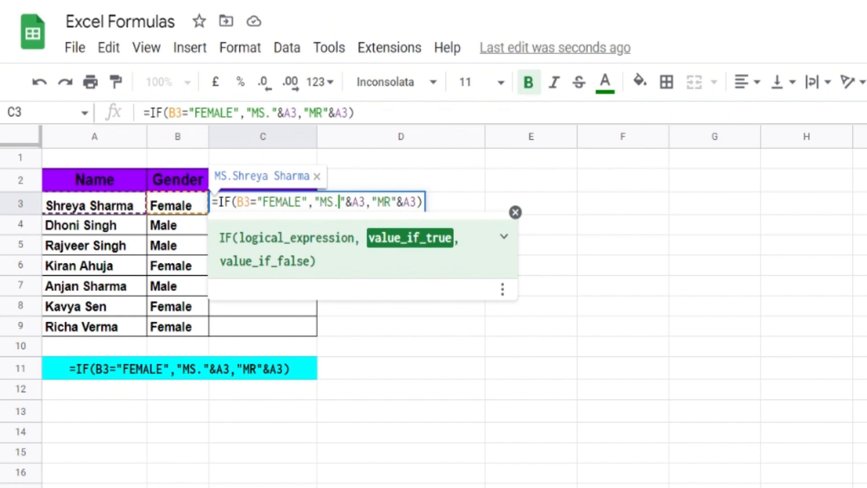
key("Return")
Step: Fill the C3 title formula down through C9
left_click(291, 209)
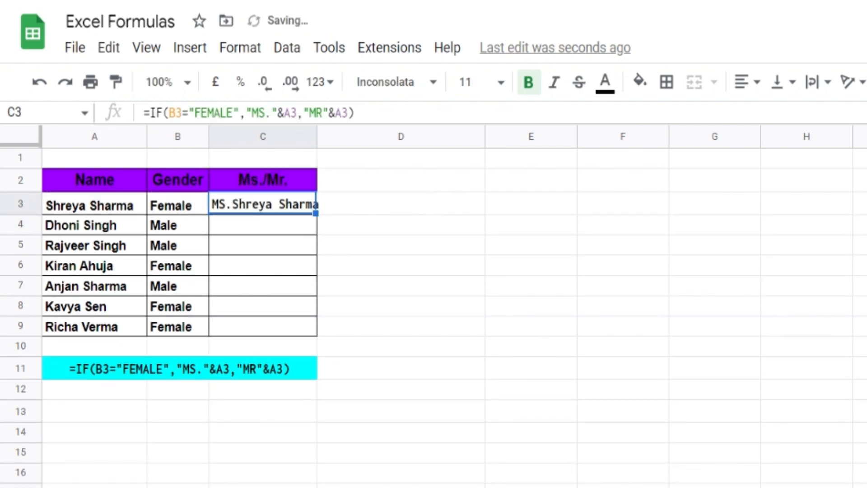
left_click_drag(315, 213, 289, 334)
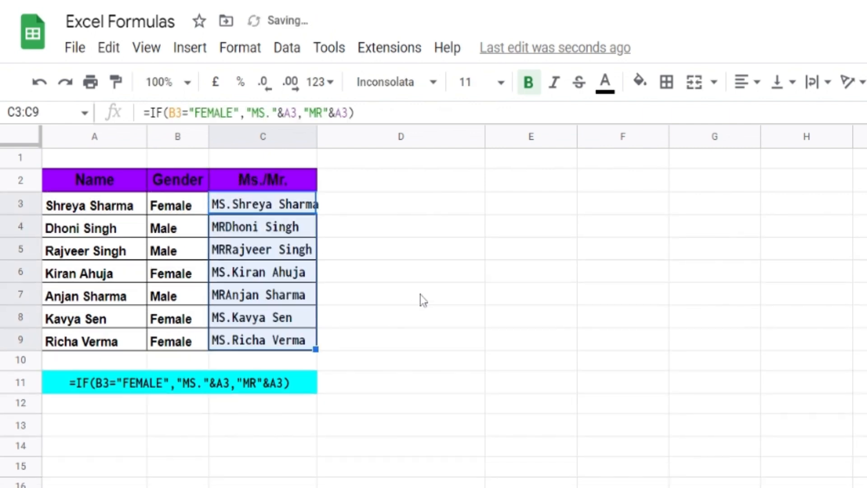
left_click(419, 299)
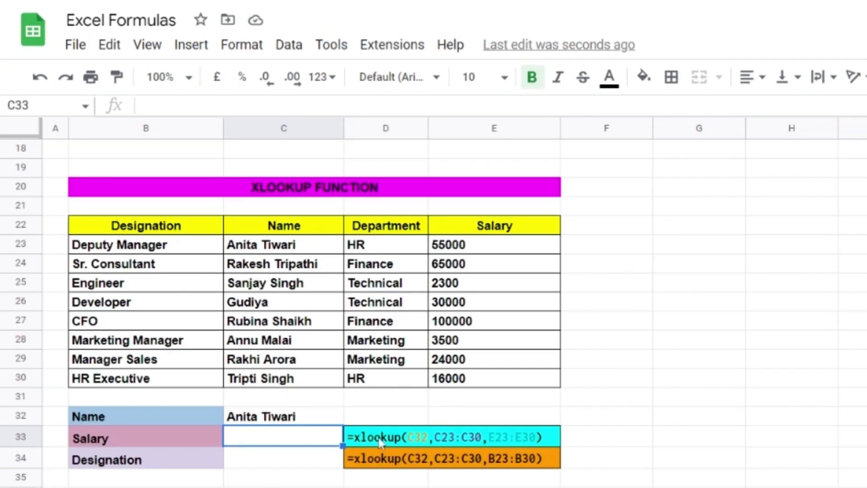
Step: Enter =XLOOKUP(C32,C23:C30,E23:E30) in C33 to return the salary
type("=XLOO")
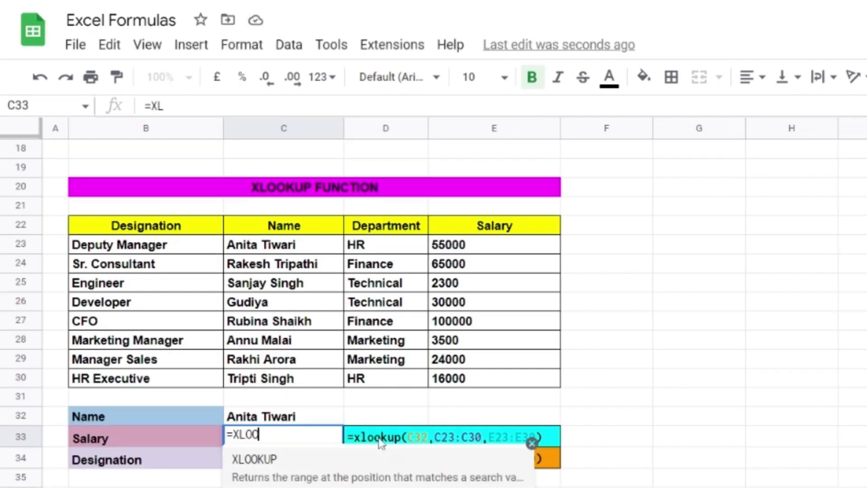
type("KUP(")
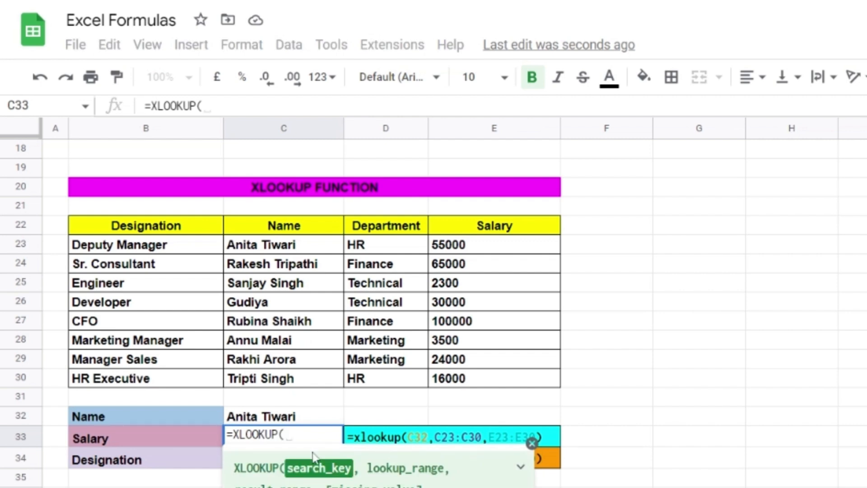
left_click(287, 416)
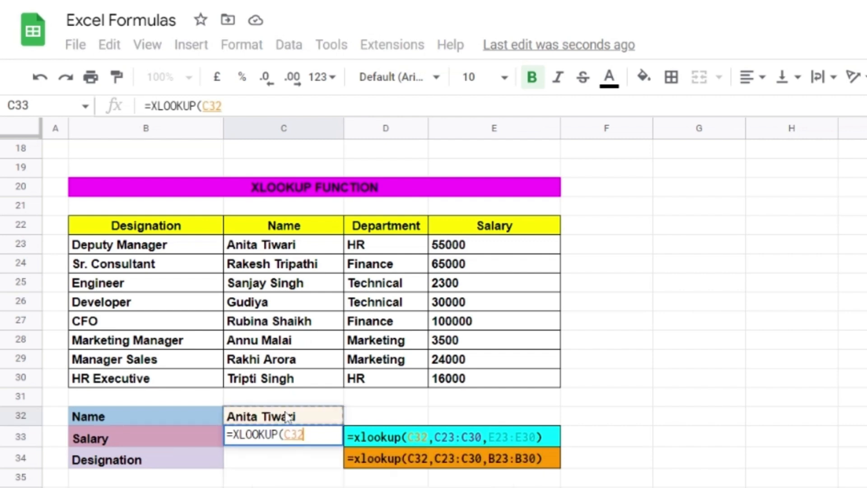
type(",")
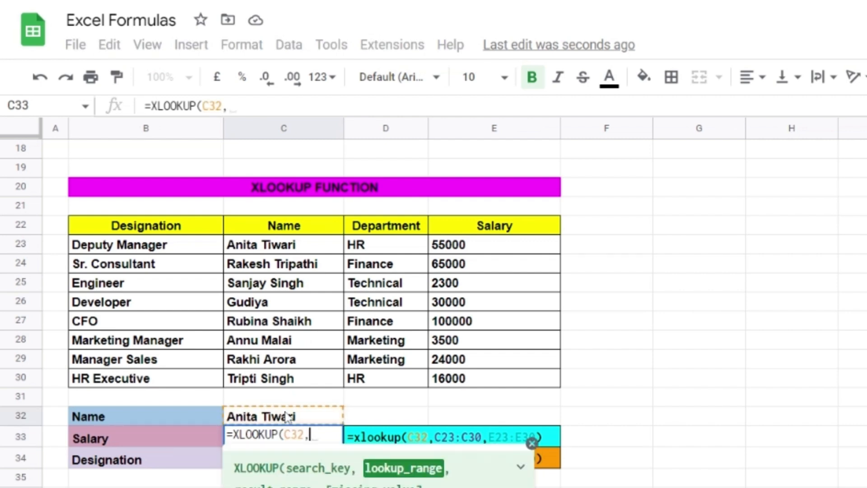
left_click(318, 251)
left_click_drag(318, 250, 317, 388)
type(",")
left_click_drag(512, 248, 506, 382)
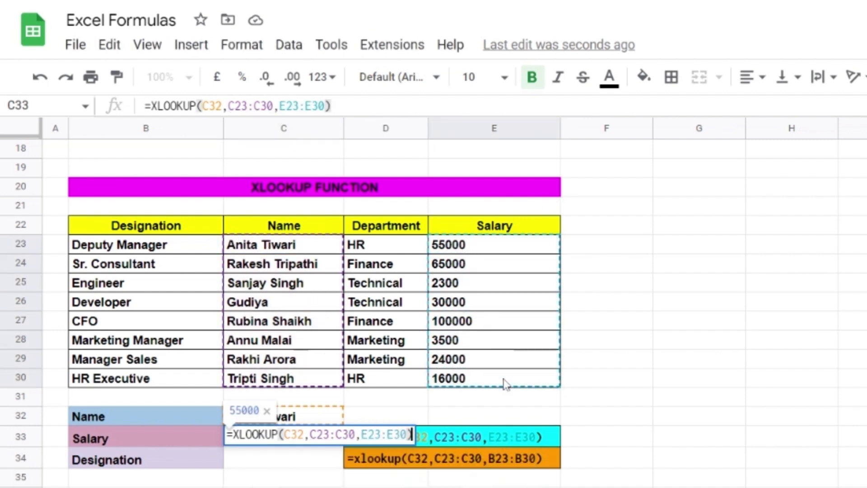
key("Return")
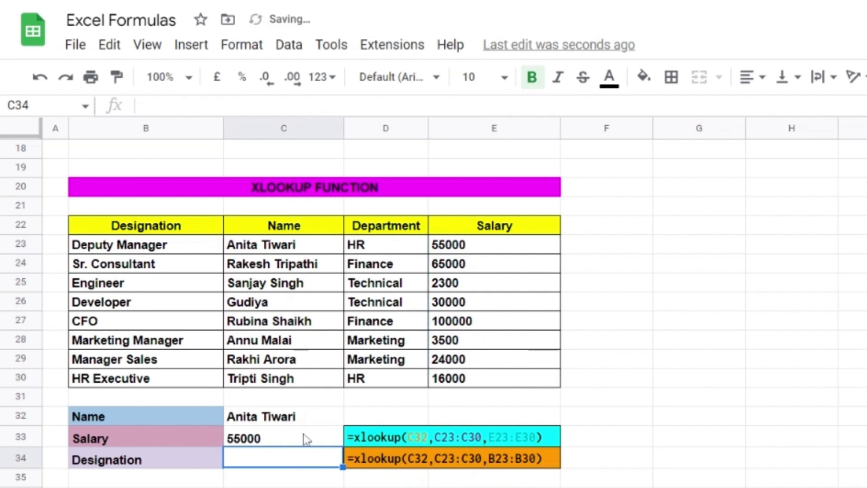
Step: Test the salary lookup by entering two different employee names in C32
left_click(304, 415)
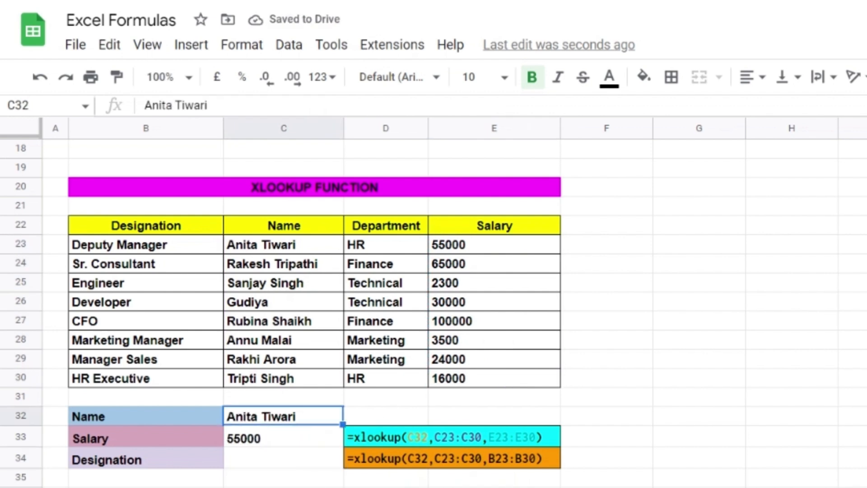
type("rAK")
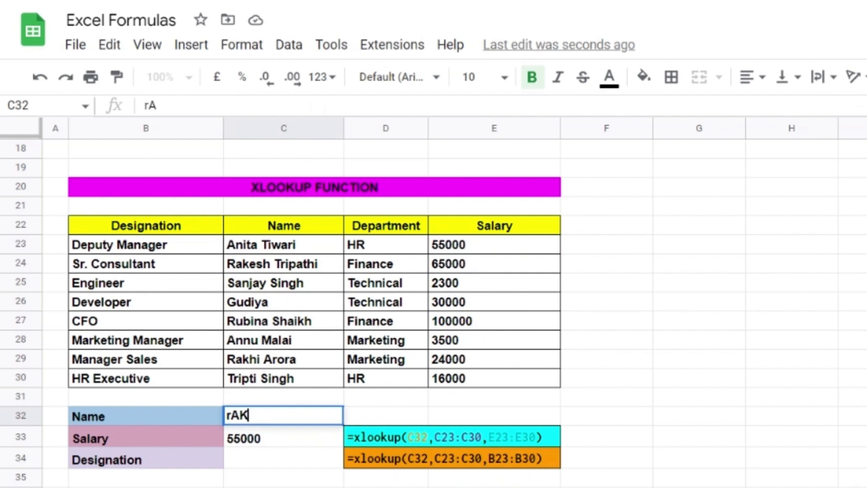
type("ESH tRIPATHI")
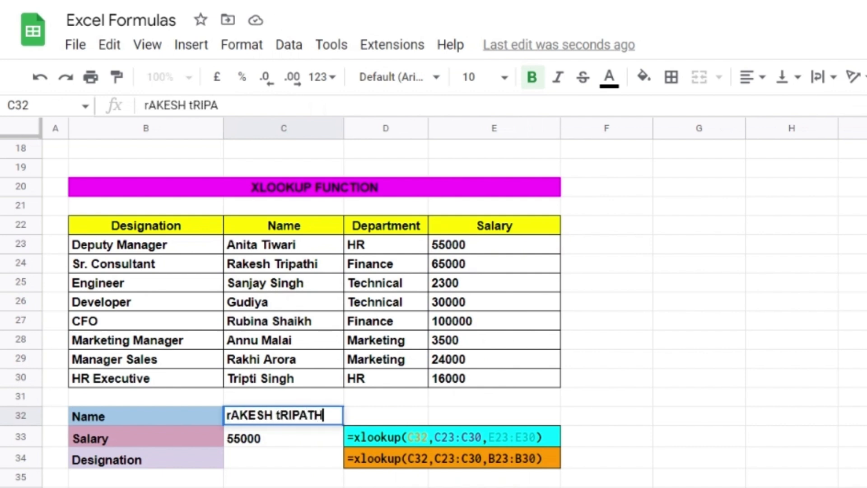
key("Return")
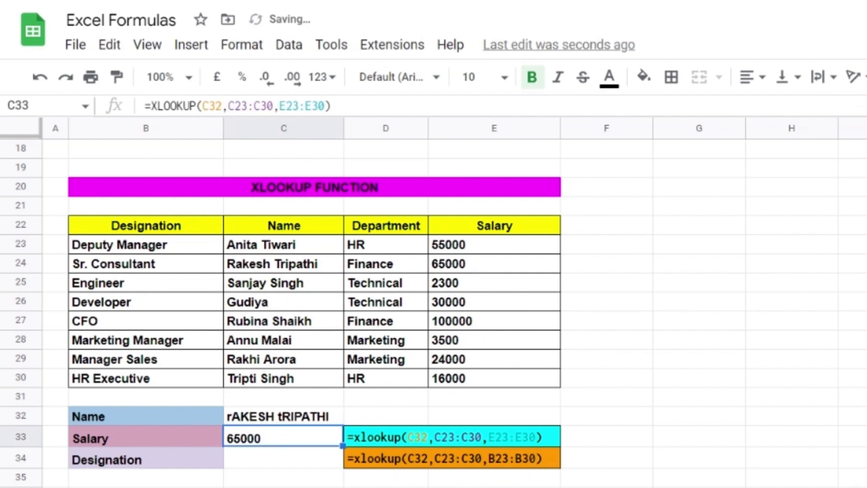
left_click(291, 414)
type("sanjay singh")
key("Return")
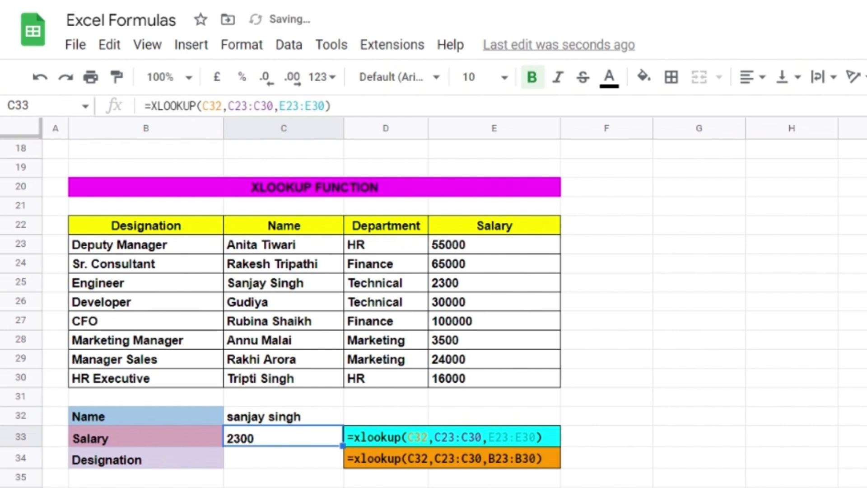
left_click(309, 416)
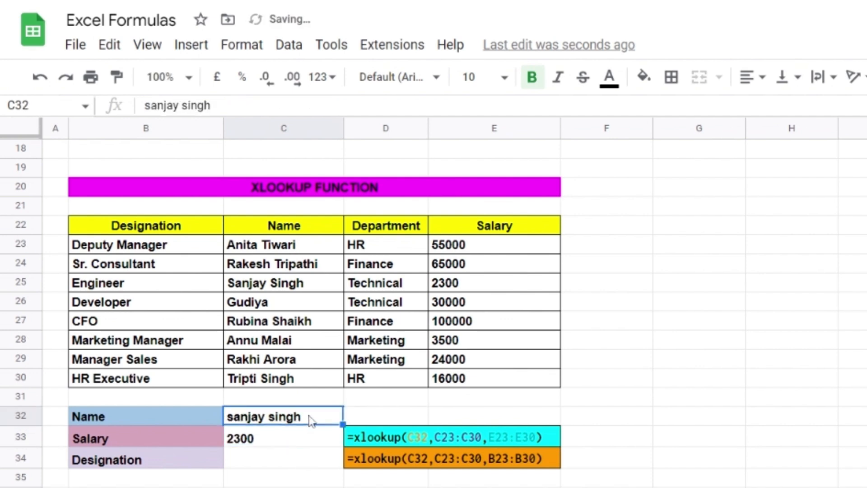
left_click(268, 461)
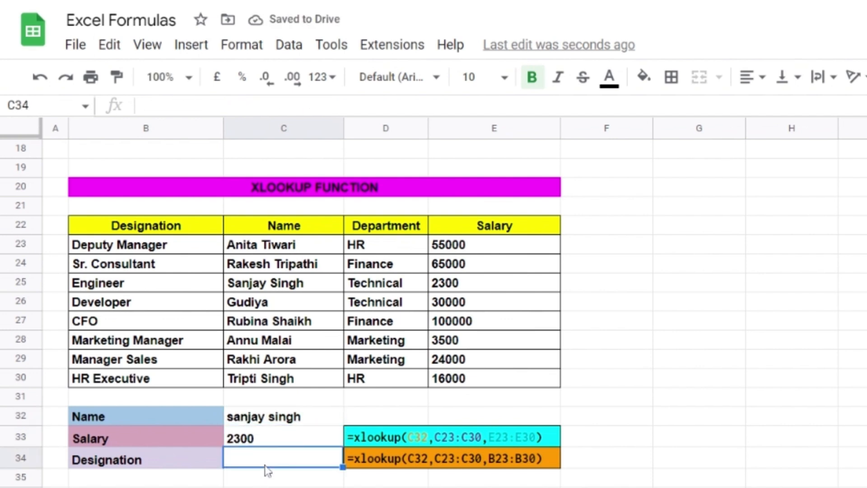
Step: Enter =XLOOKUP(C32,C23:C30,B23:B30) in C34 to return the designation
type("=")
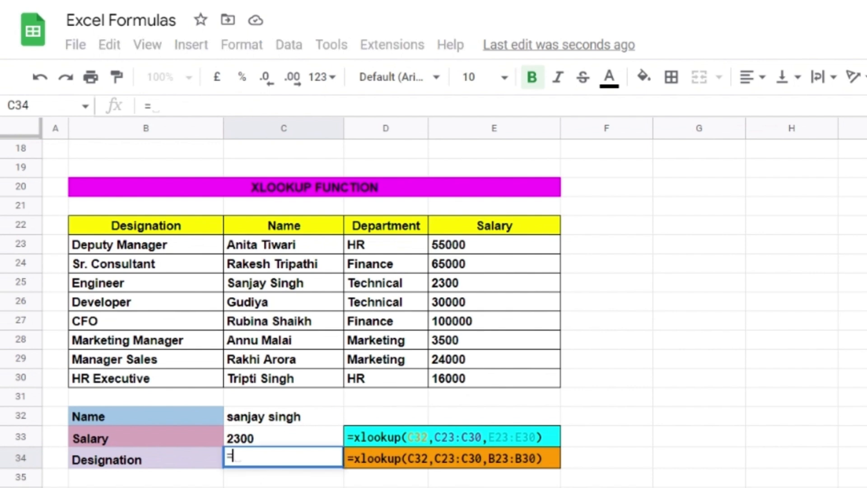
type("XLOOK")
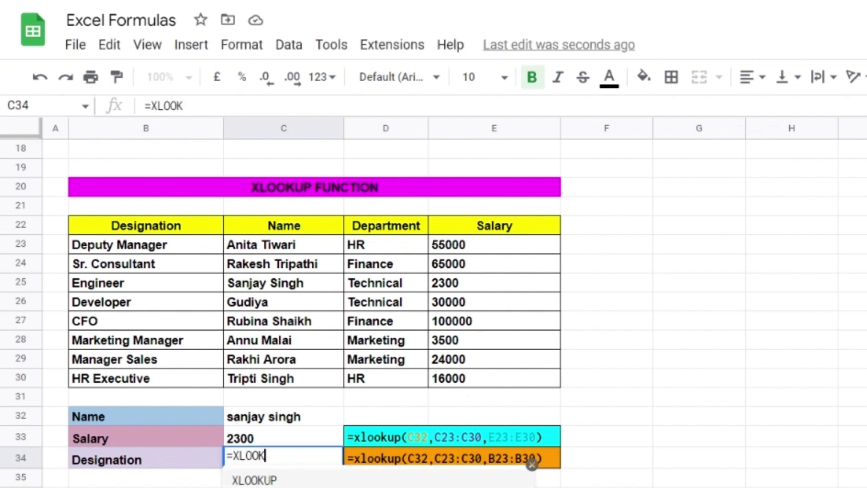
type("UP(")
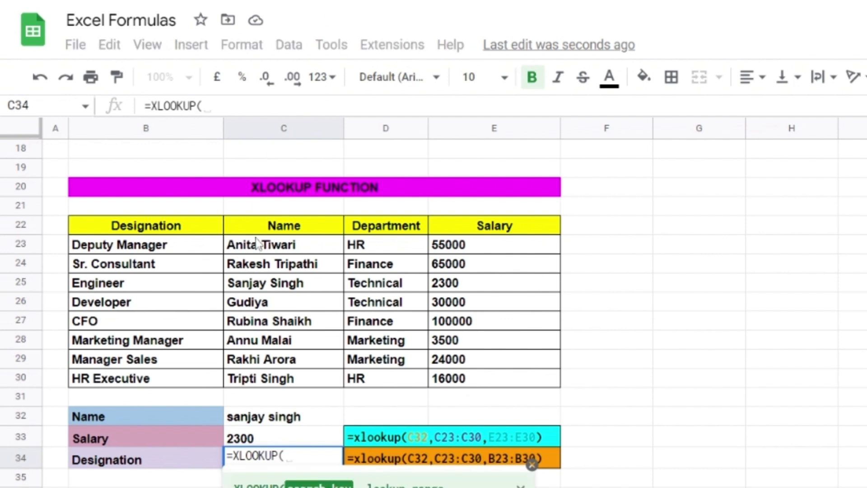
left_click(276, 419)
type(",")
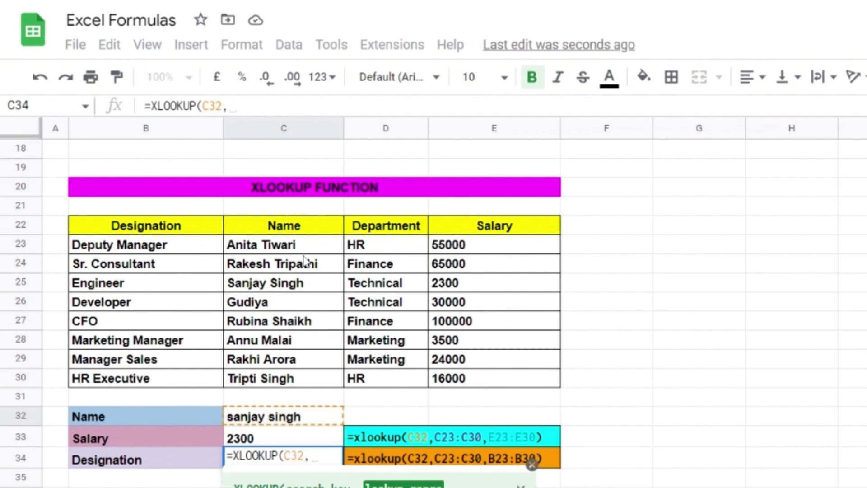
left_click_drag(308, 241, 315, 379)
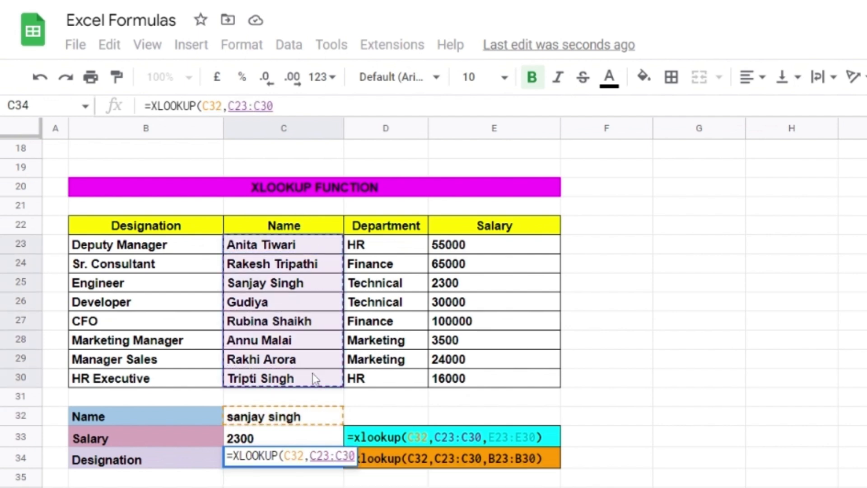
type(",")
left_click_drag(170, 244, 170, 390)
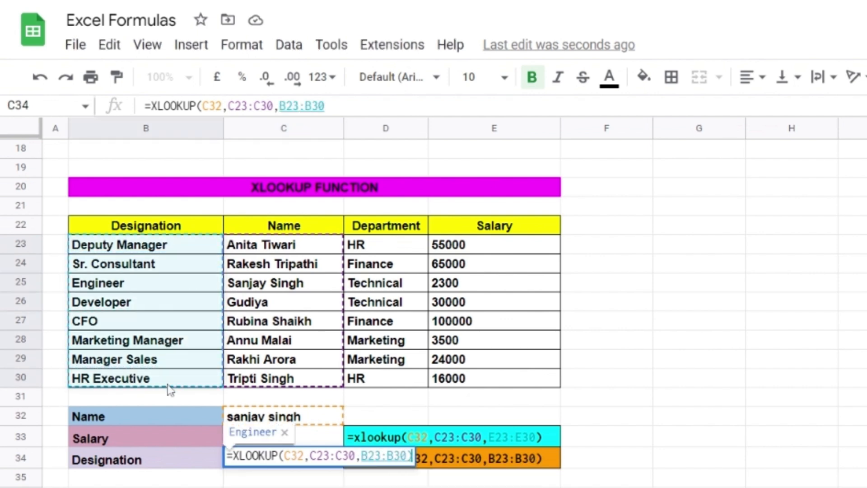
key("Return")
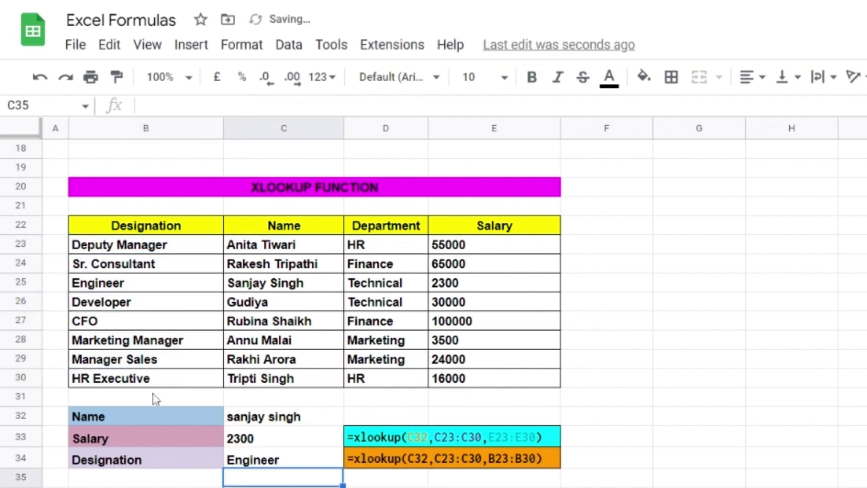
Step: Clear the designation result in C34
left_click(275, 464)
key("Delete")
left_click(279, 418)
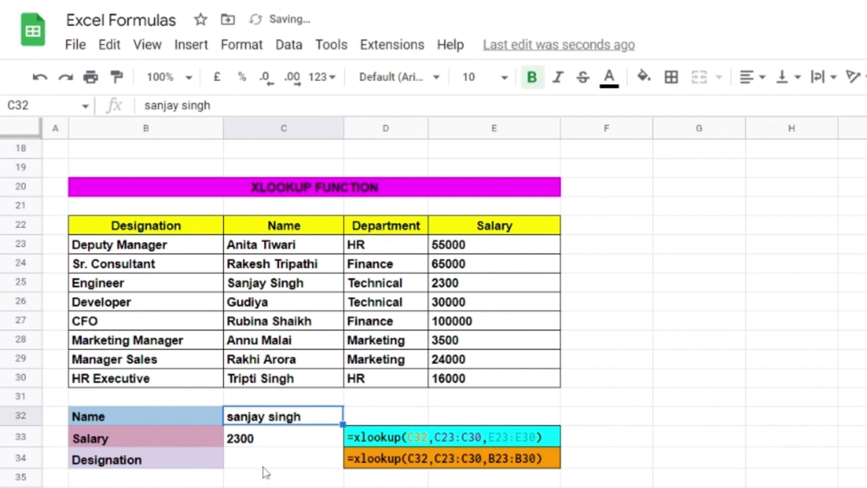
left_click(264, 470)
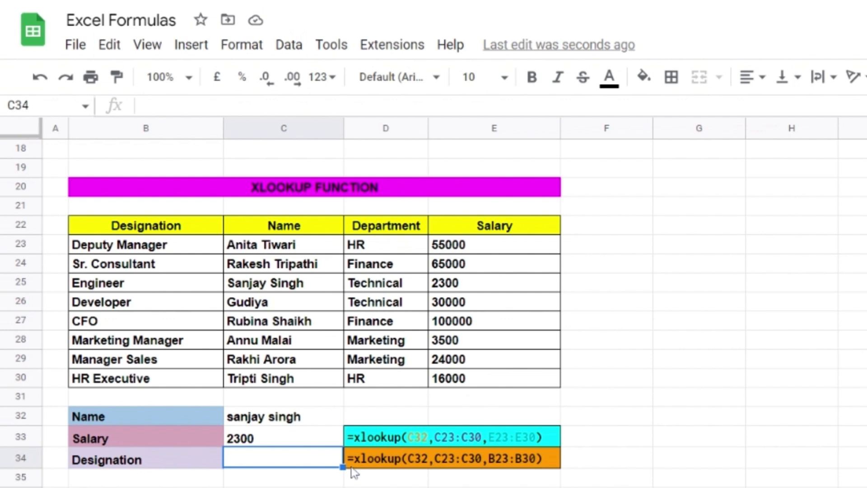
type("=xlookup(C32,C23:C30,B23:B30)")
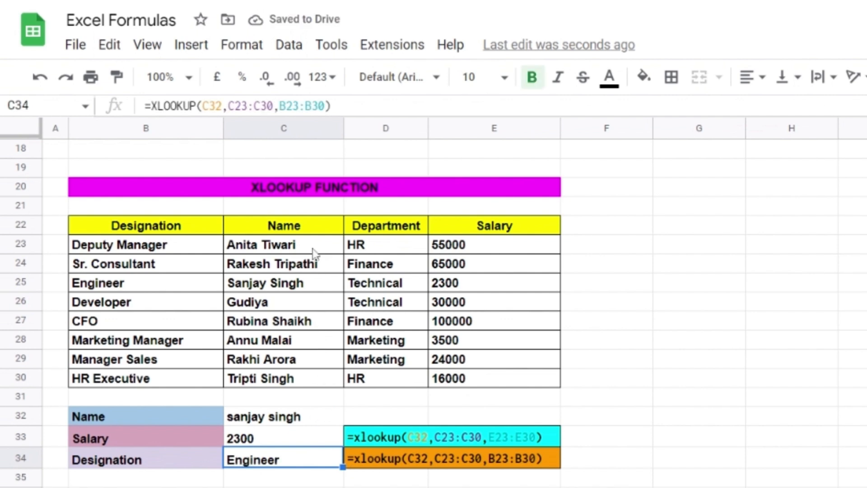
left_click(278, 419)
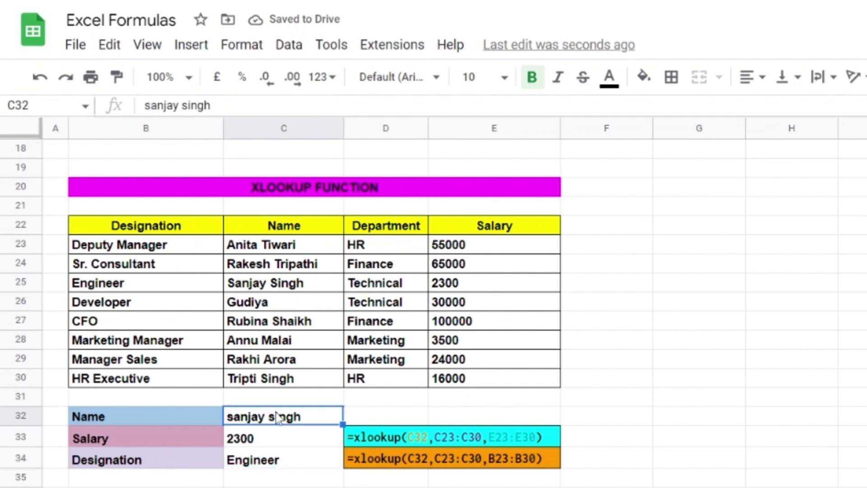
type("TRIPTI SIONGH")
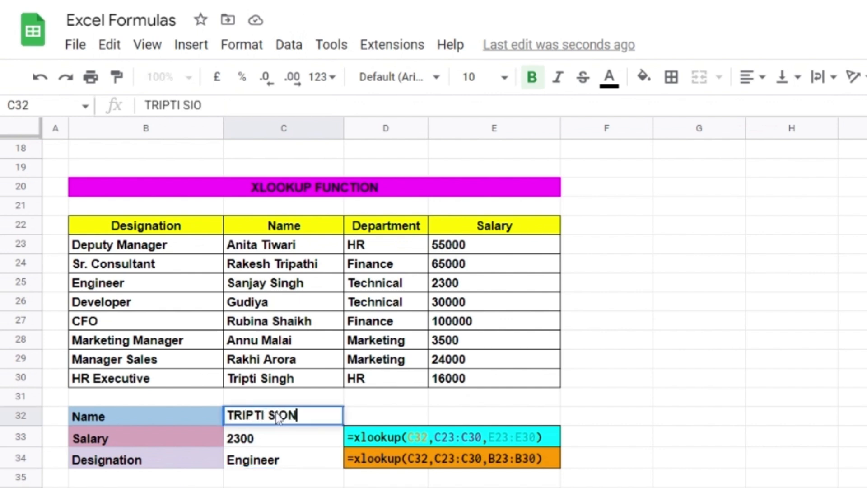
key("BackSpace")
key("BackSpace")
key("BackSpace")
key("BackSpace")
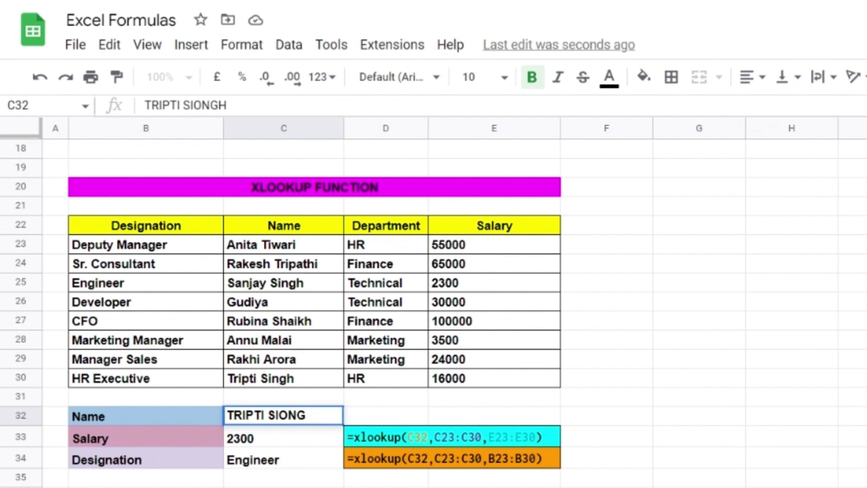
type("NGH")
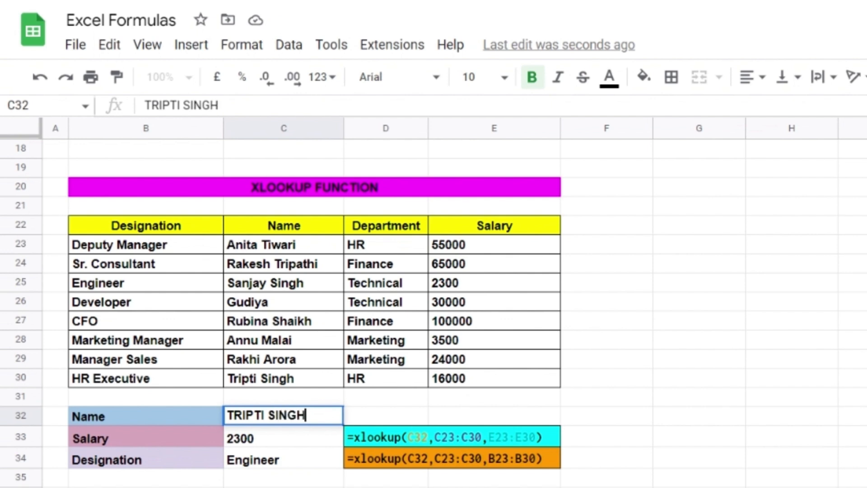
key("Return")
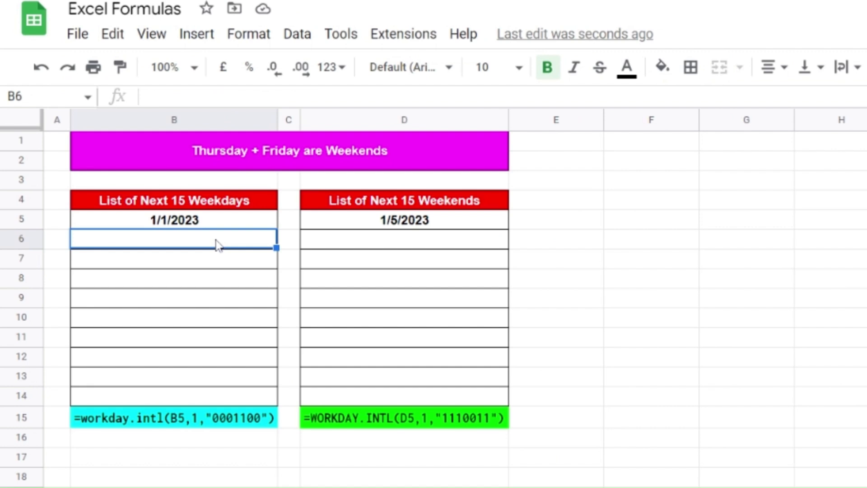
Step: Enter =WORKDAY.INTL(B5,1,"0001100") in B6 so it returns 02/01/2023
type("=WO")
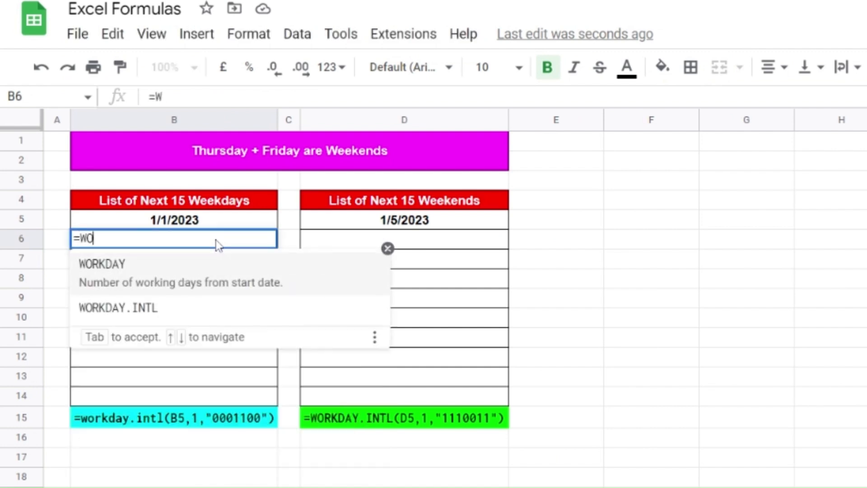
type("RKDAY")
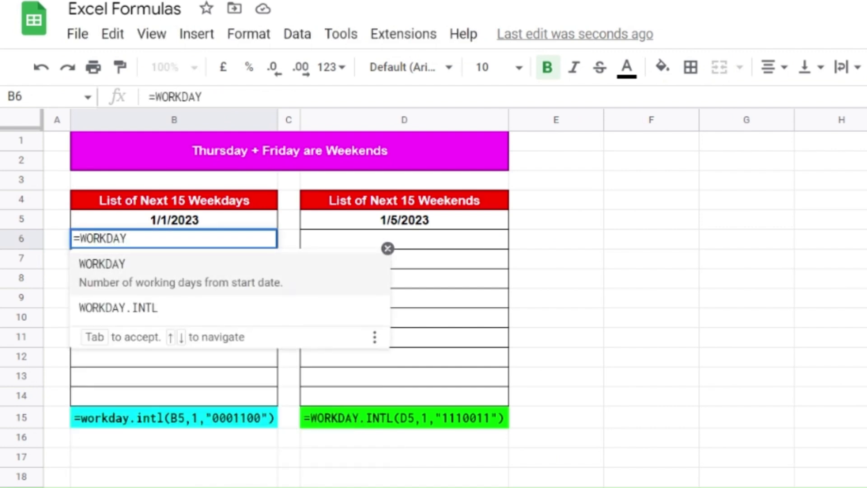
type(".INT")
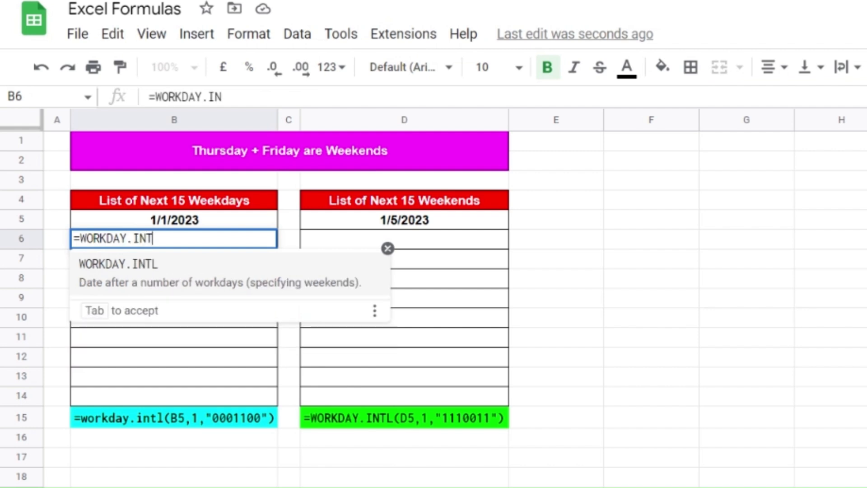
type("L(")
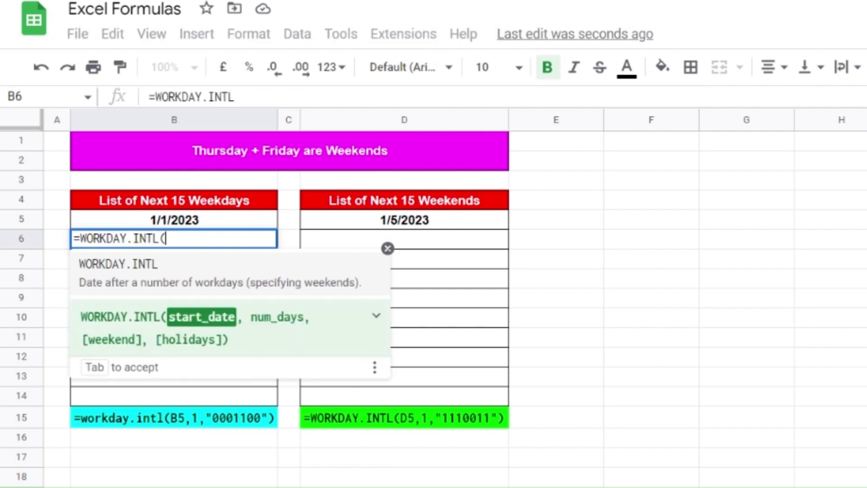
left_click(206, 222)
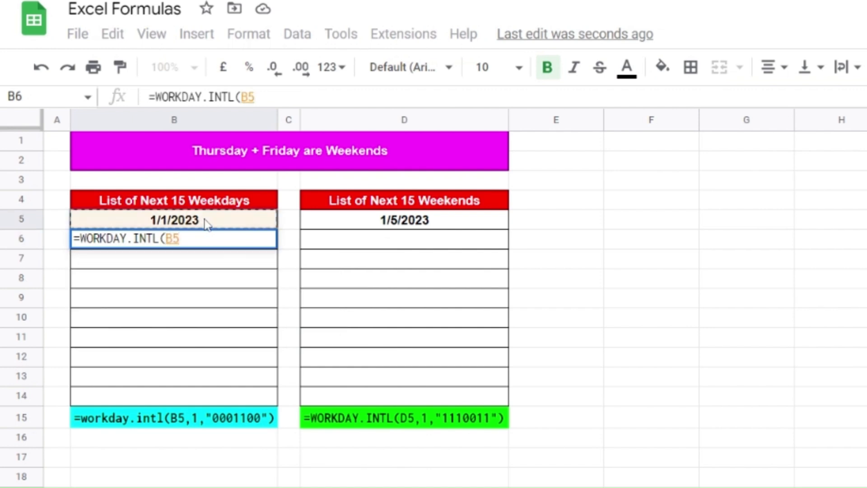
type(",1")
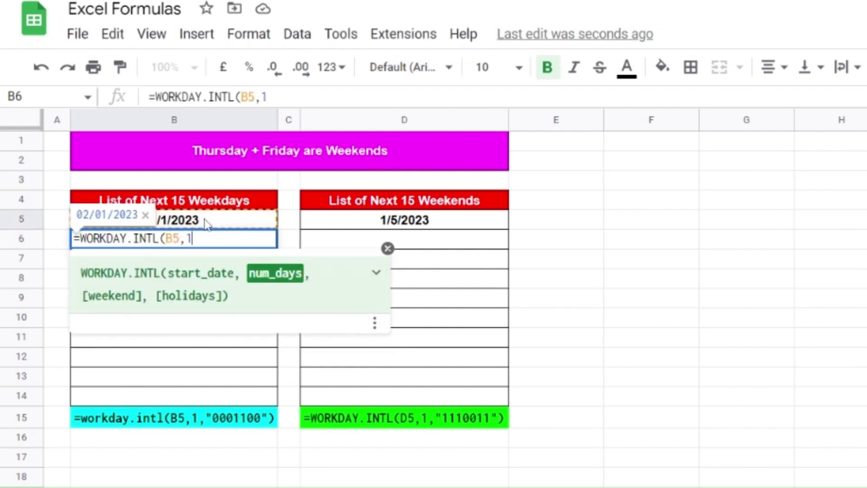
type(",\"\"")
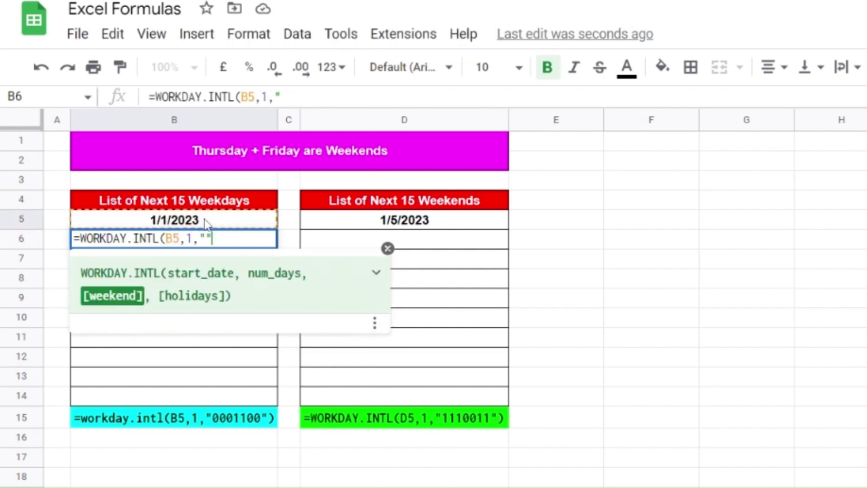
key("Left")
type("00011")
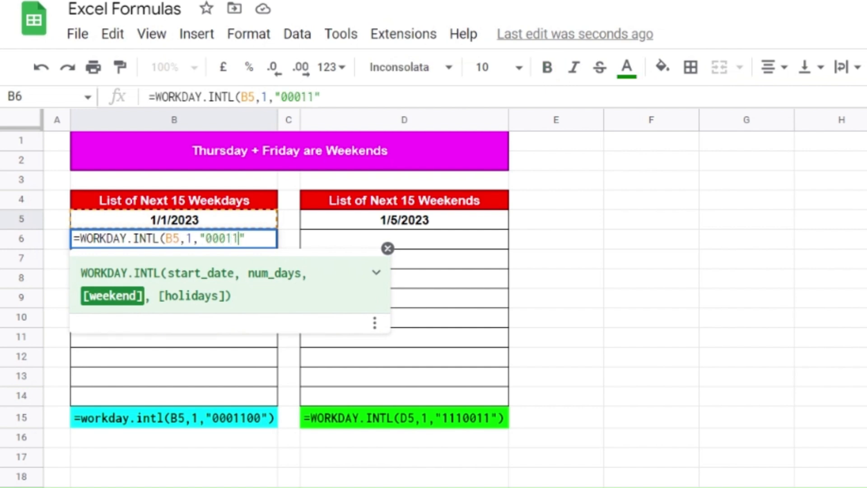
type("00\"")
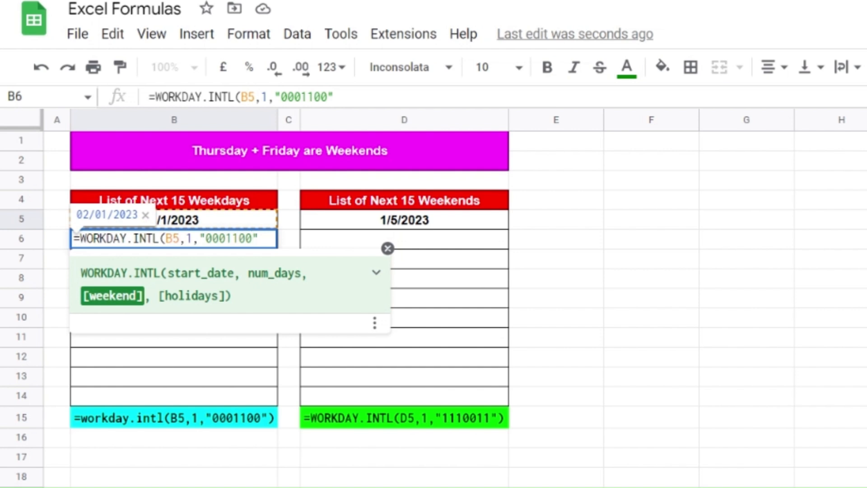
type(")")
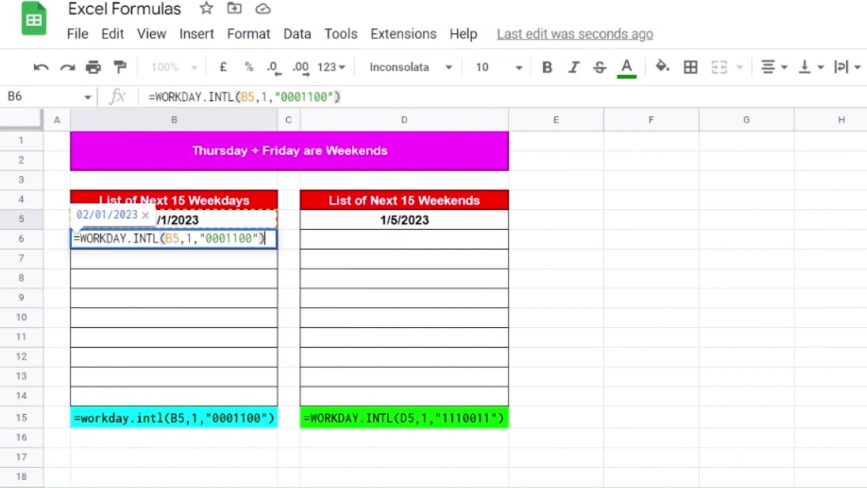
key("Return")
left_click(237, 244)
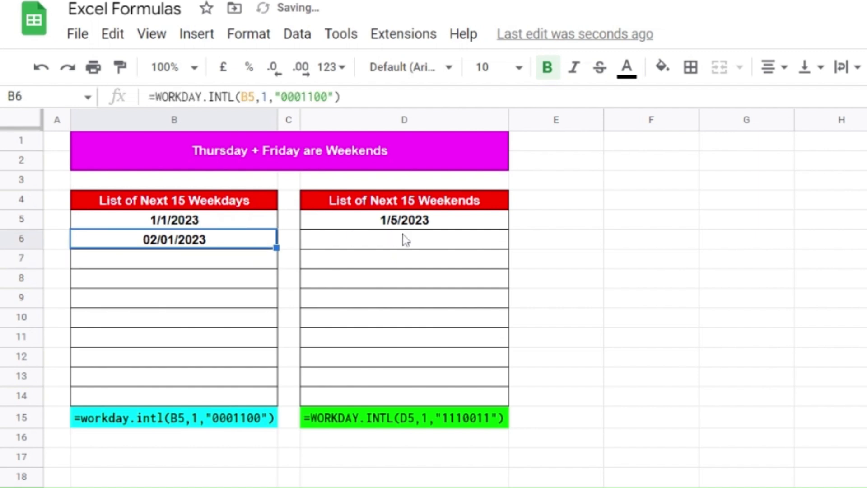
left_click(391, 242)
Step: Enter a WORKDAY.INTL formula in D6 starting from D5 with weekend pattern 1110011
type("=")
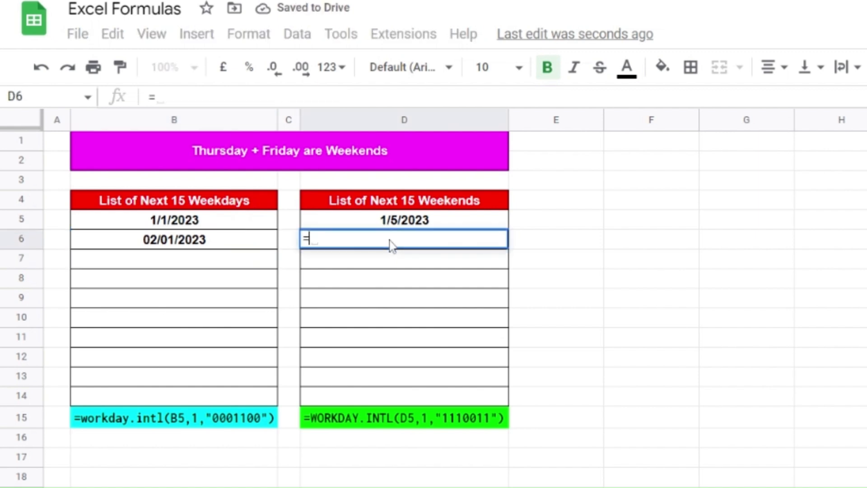
type("WORK")
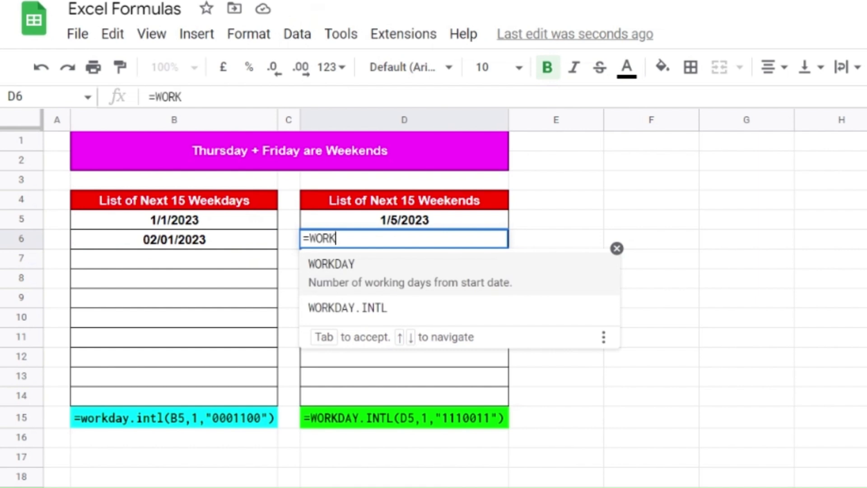
type("DAY.INTL")
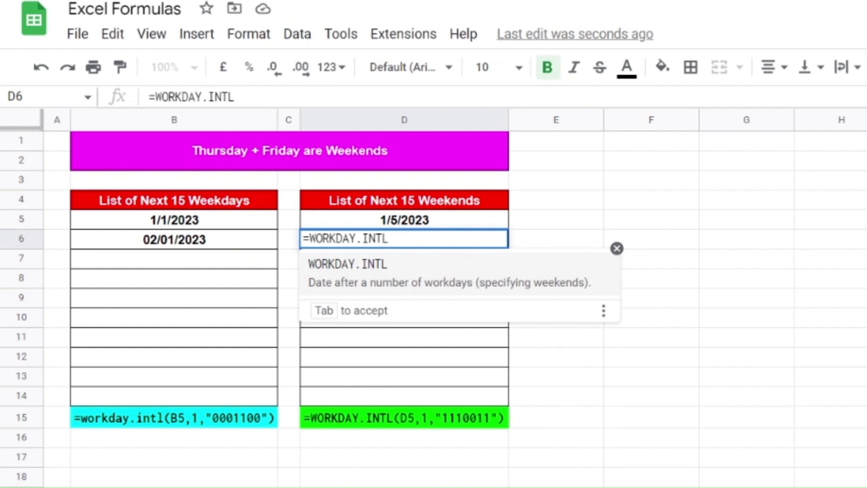
type("(")
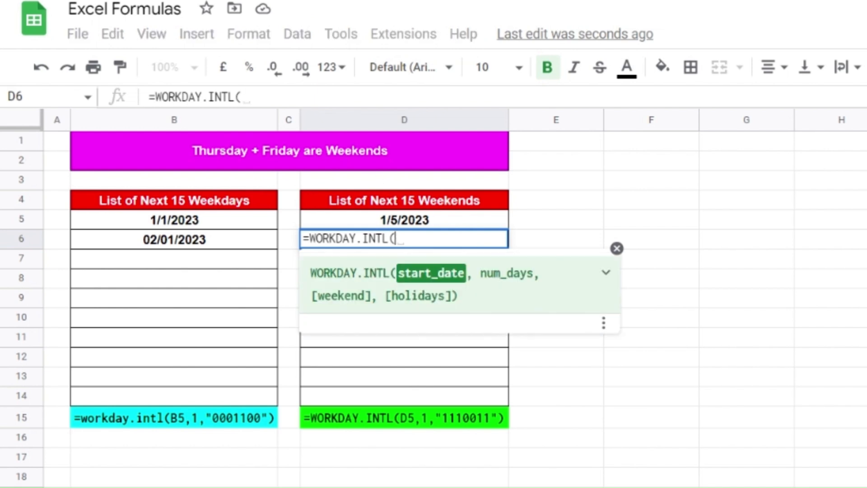
left_click(459, 223)
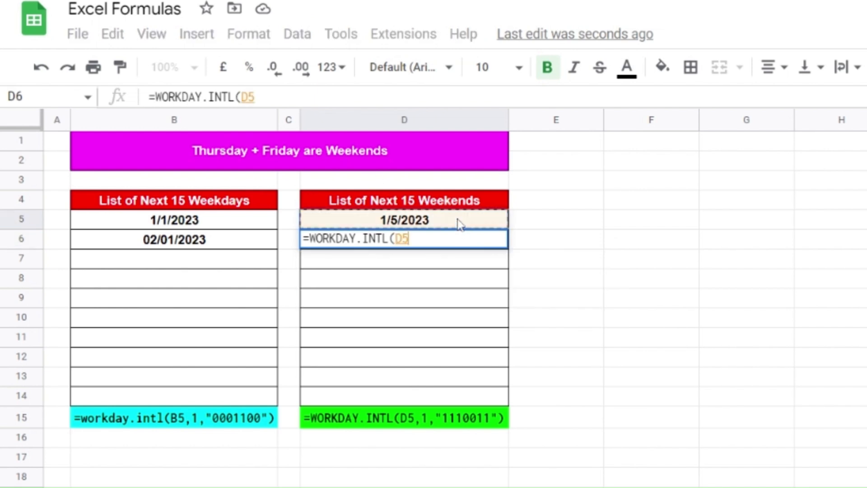
type(",")
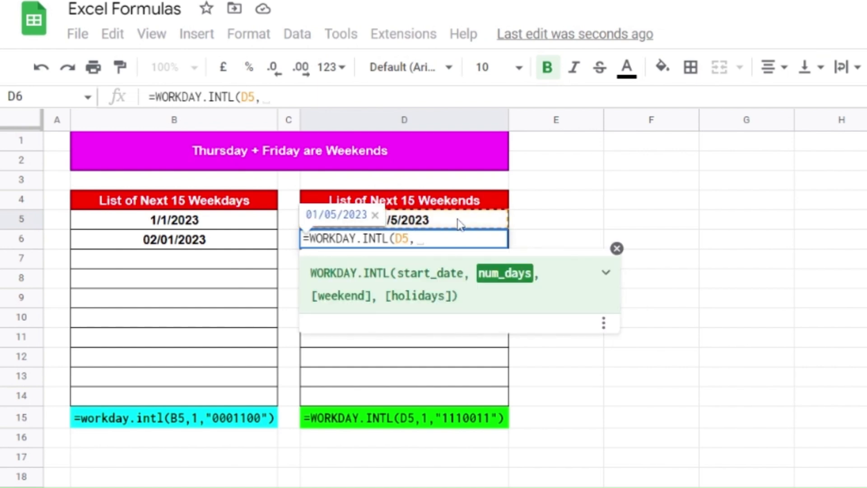
type("1,")
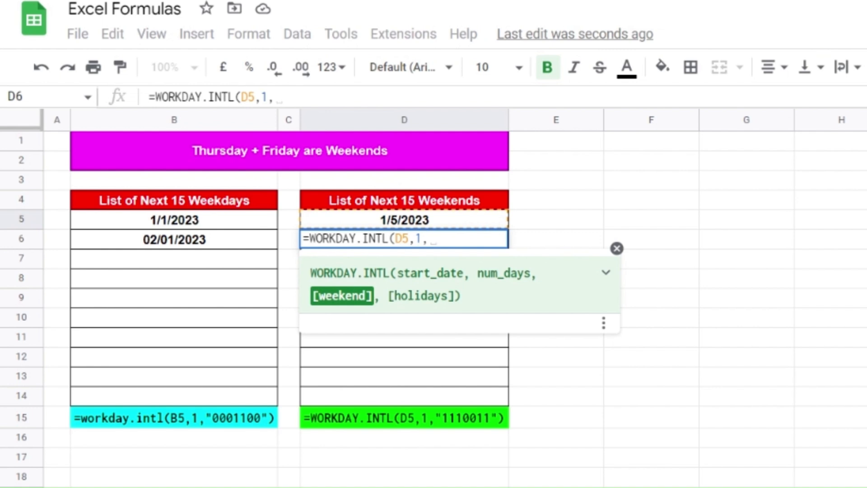
type("\"\"")
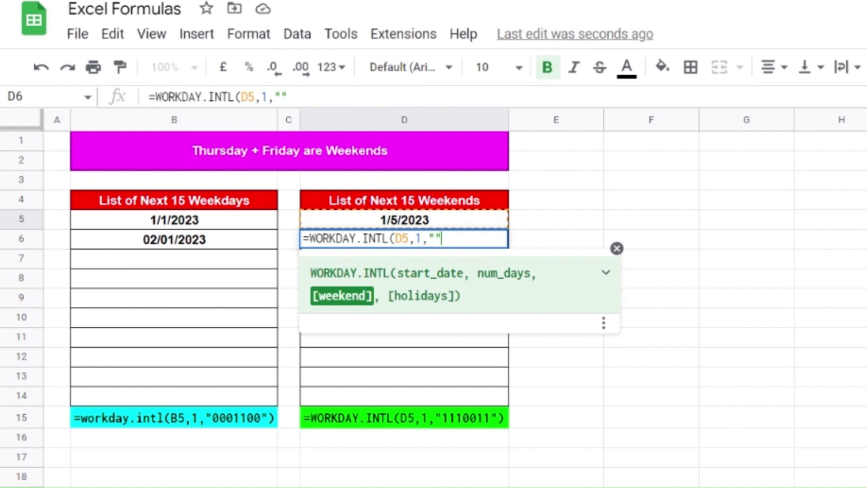
type("111")
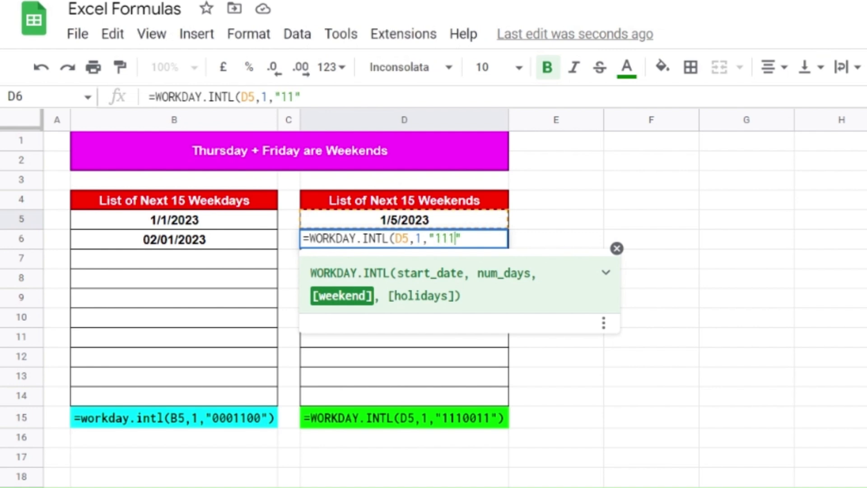
type("0011")
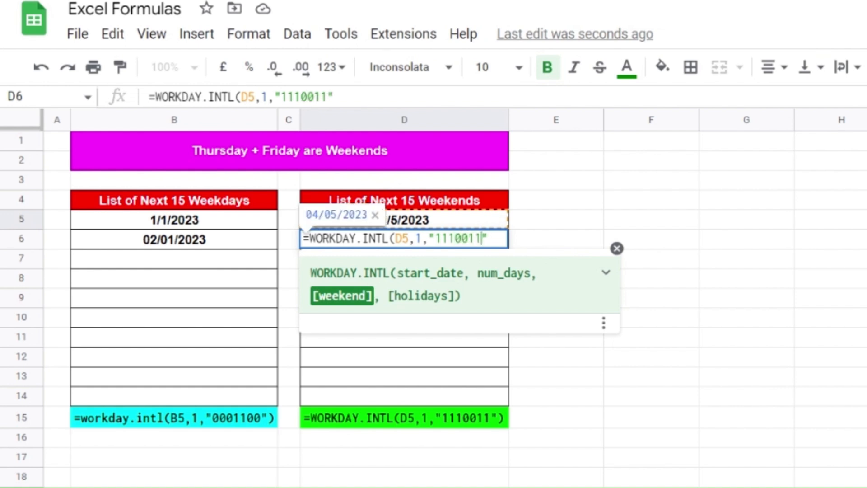
key("Return")
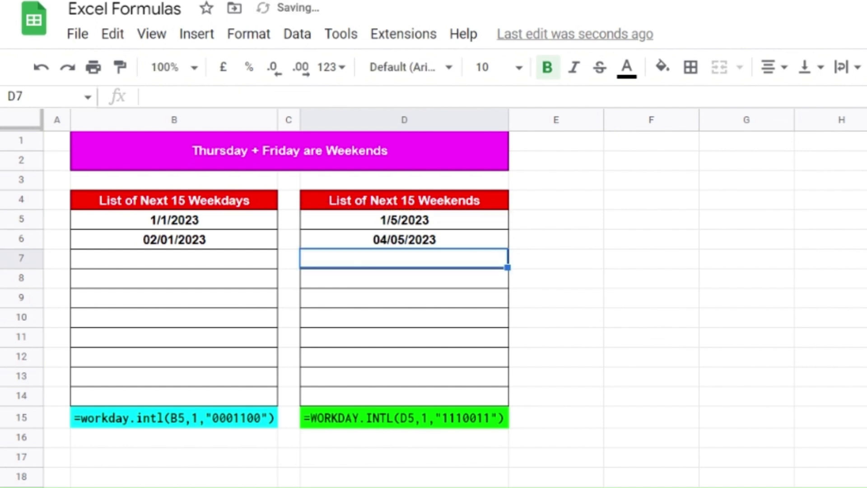
Step: Fill the D6 and B6 formulas down through row 14
left_click(440, 239)
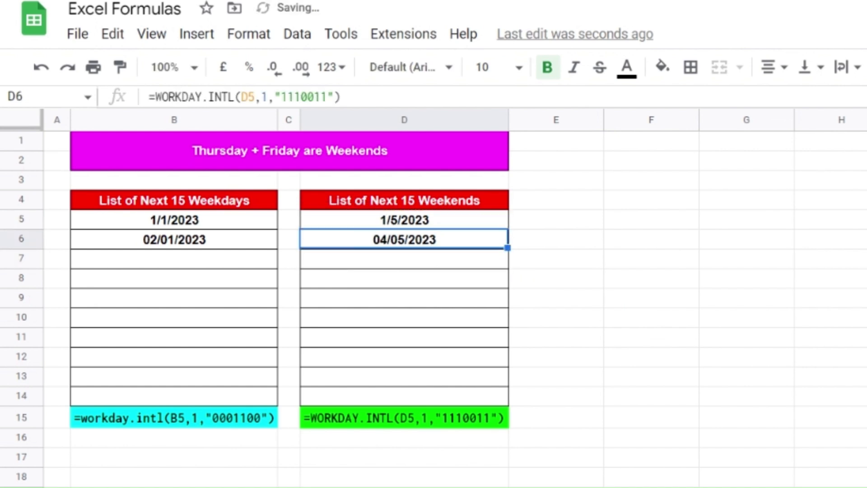
left_click_drag(508, 247, 503, 402)
left_click(196, 239)
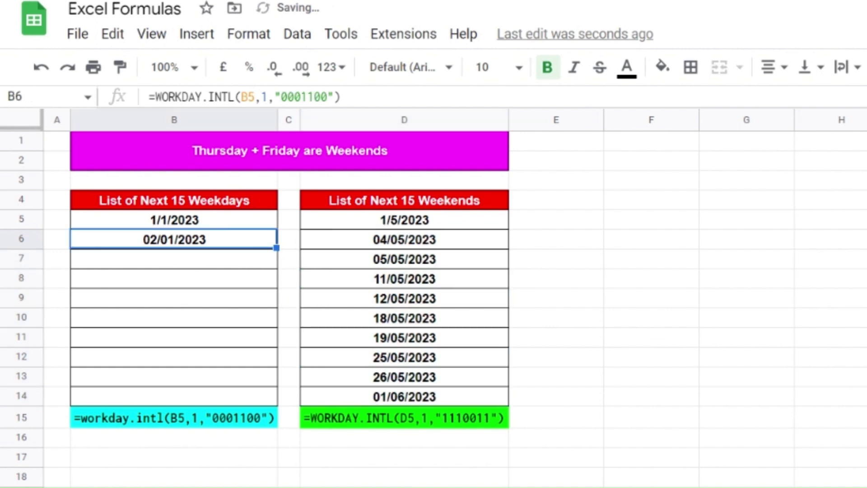
left_click_drag(277, 247, 277, 402)
left_click(585, 343)
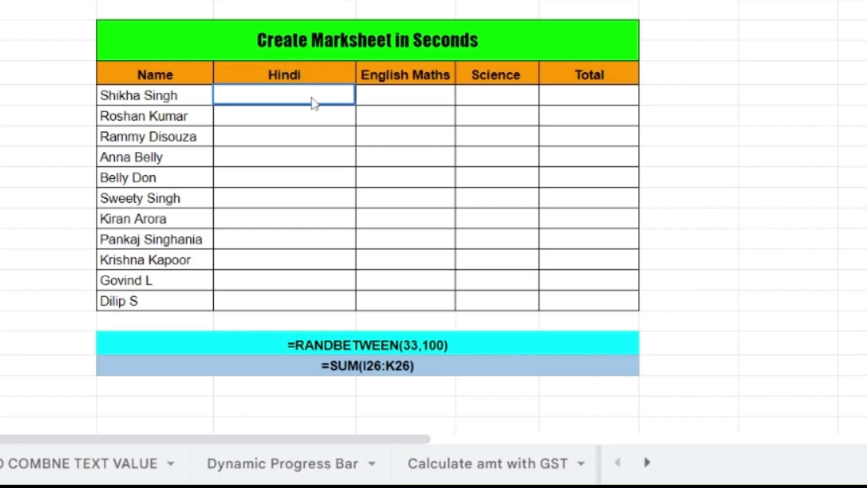
Step: Fill the Hindi column with =RANDBETWEEN(33,100) for all students
type("=")
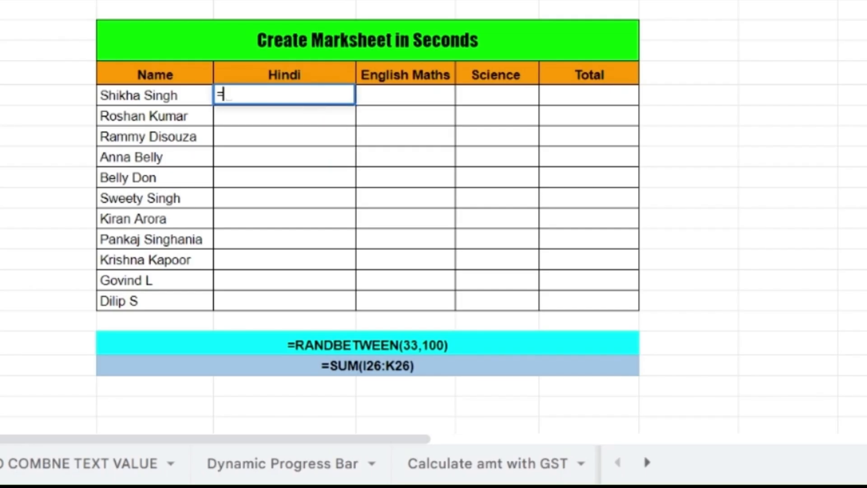
type("RANDBETWEEN")
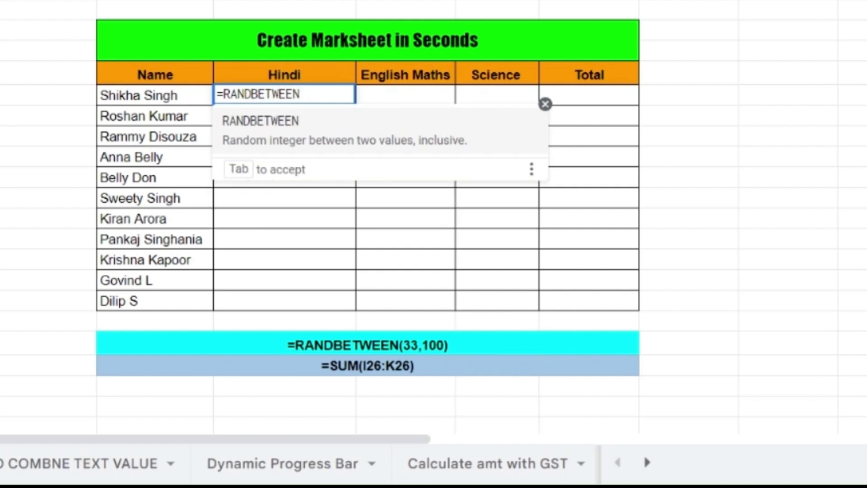
type("(33,")
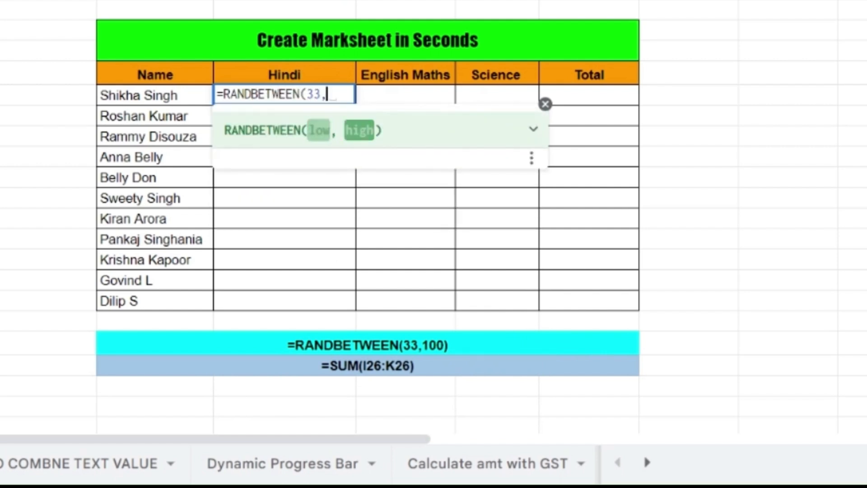
type("100")
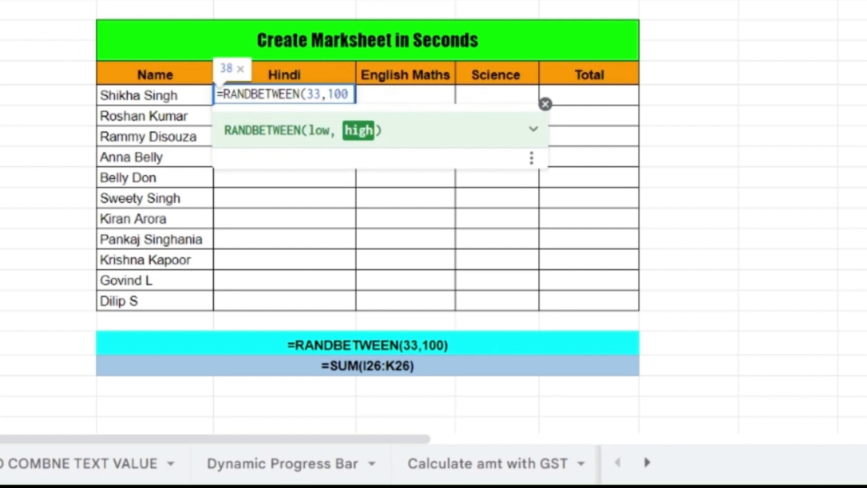
type(")")
key("Return")
left_click(284, 95)
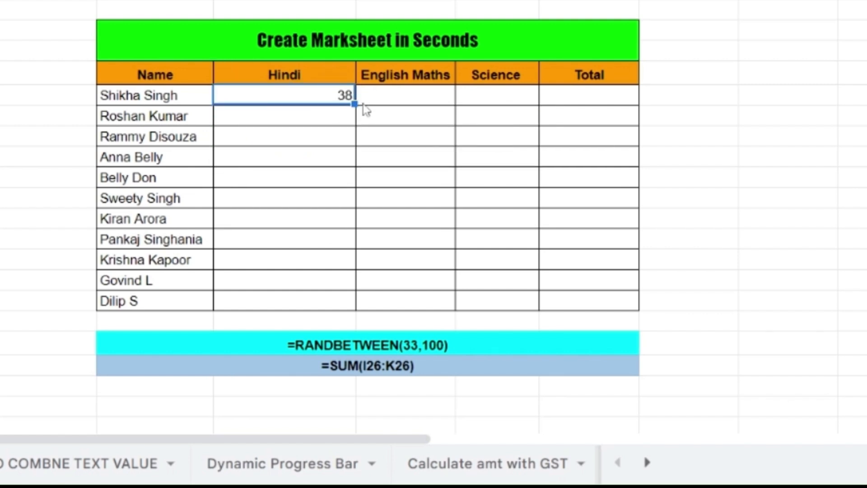
left_click_drag(354, 103, 355, 309)
Step: Fill the English Maths column with =RANDBETWEEN(33,100) for all students
left_click(414, 119)
left_click(412, 102)
type("=")
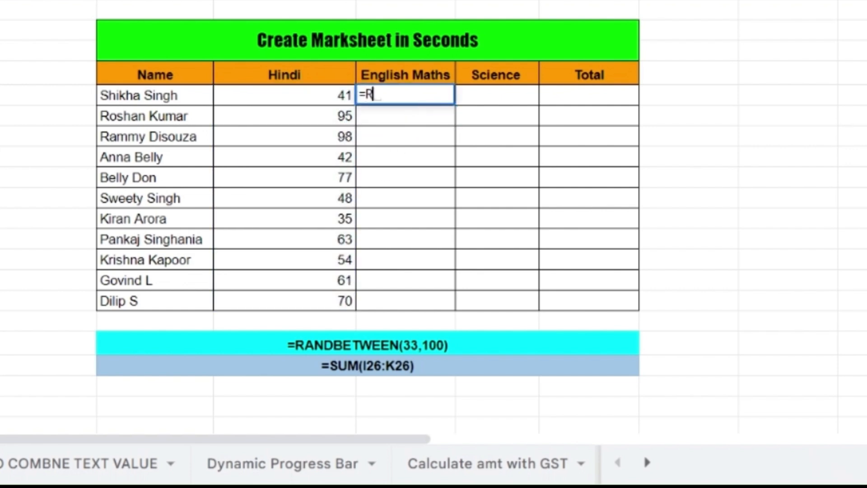
type("RANDBE")
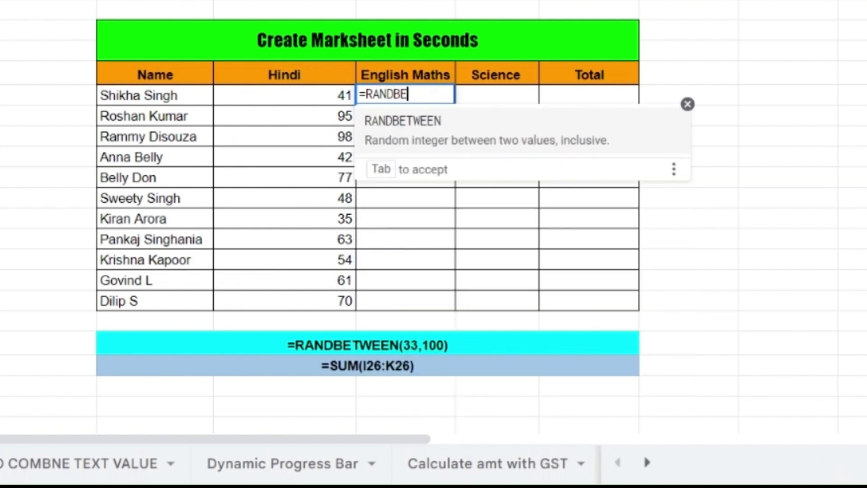
type("TWEEN")
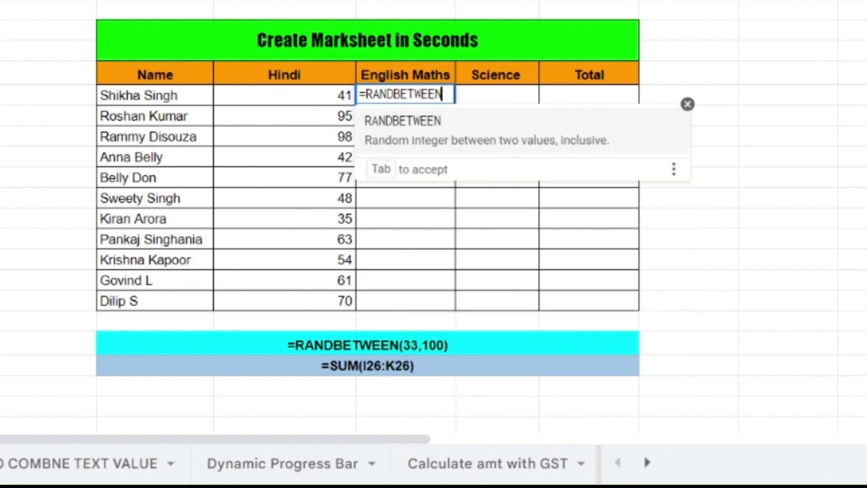
type("(")
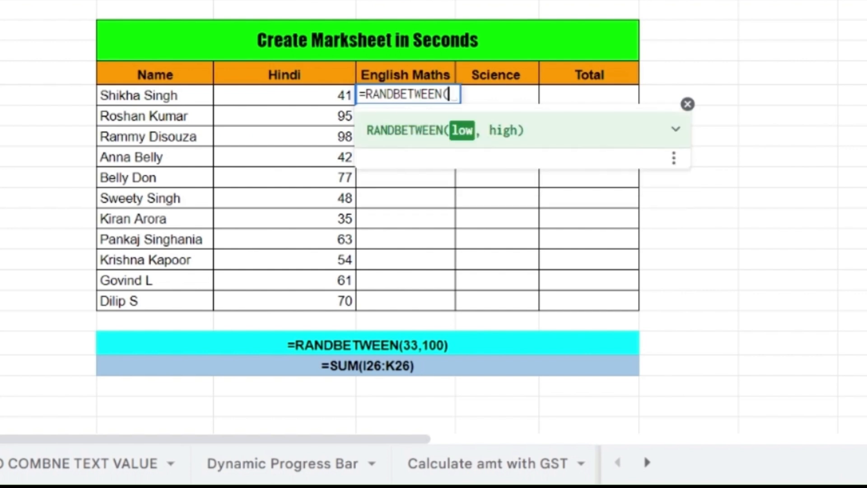
type("33,100")
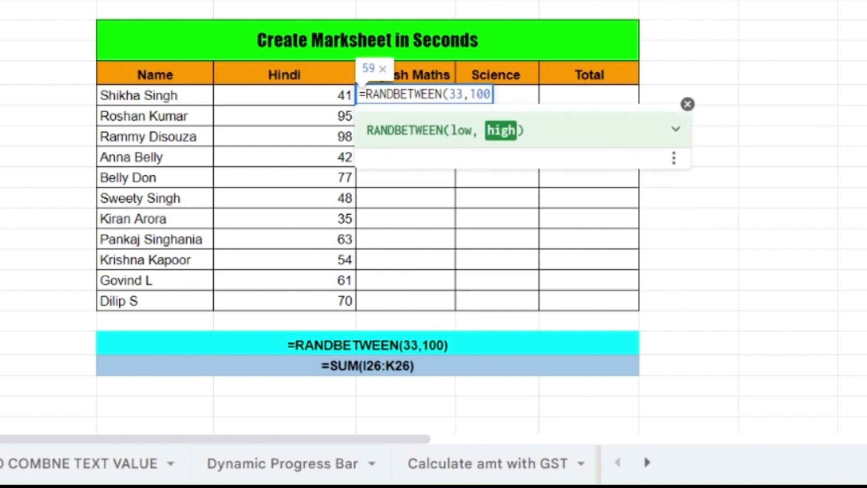
key("Return")
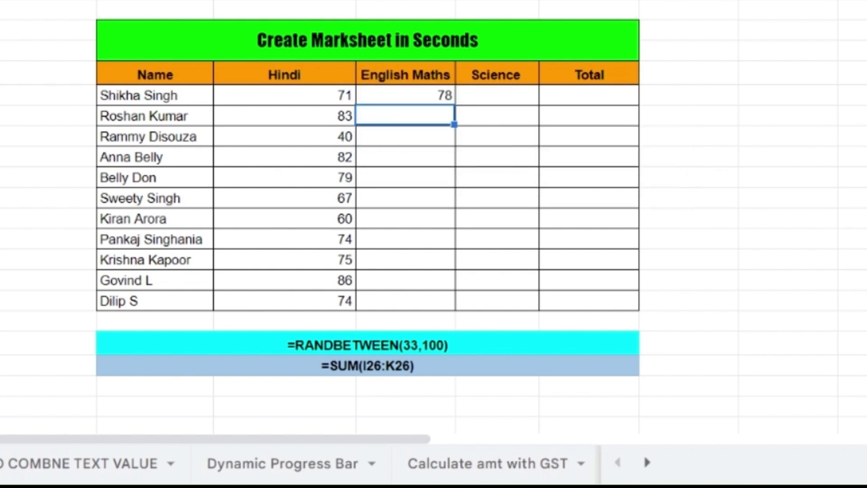
left_click(439, 99)
left_click_drag(454, 103, 458, 304)
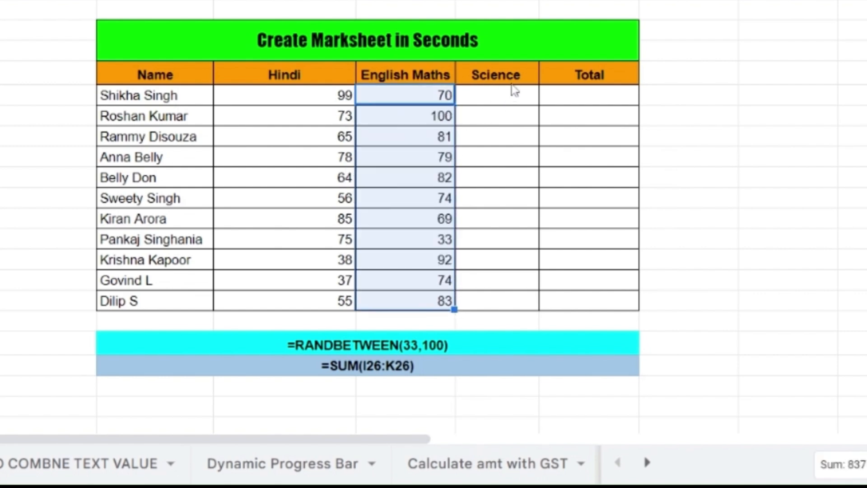
Step: Fill the Science column with =RANDBETWEEN(33,100) for all students
left_click(511, 92)
type("=")
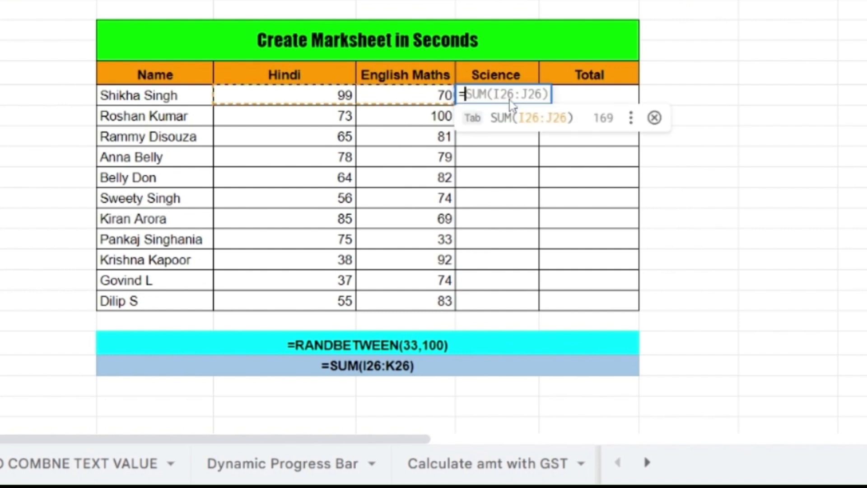
type("RANDBET")
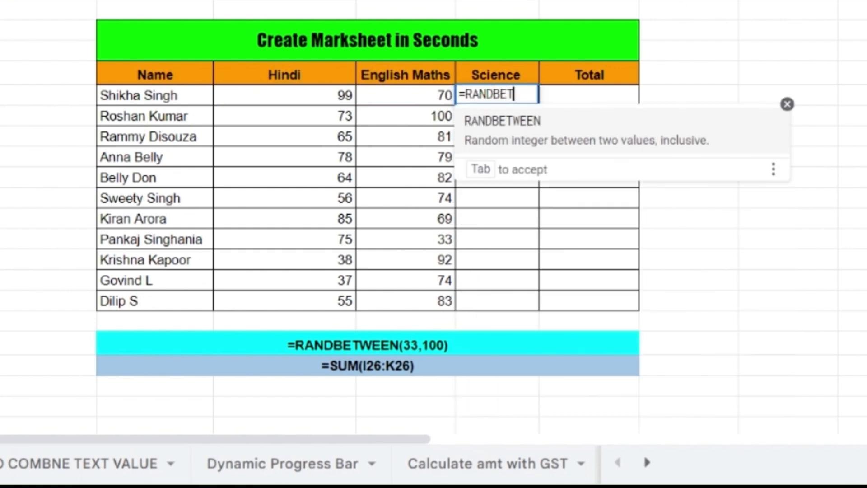
type("WEEN(")
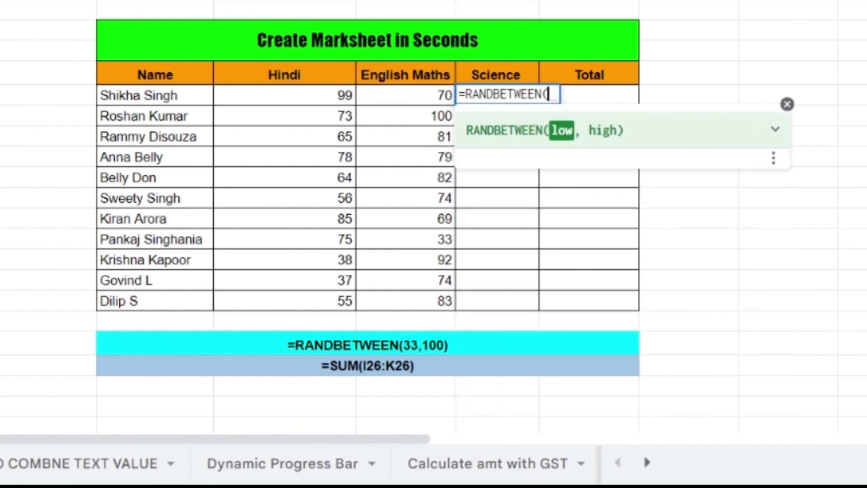
type("33,100)")
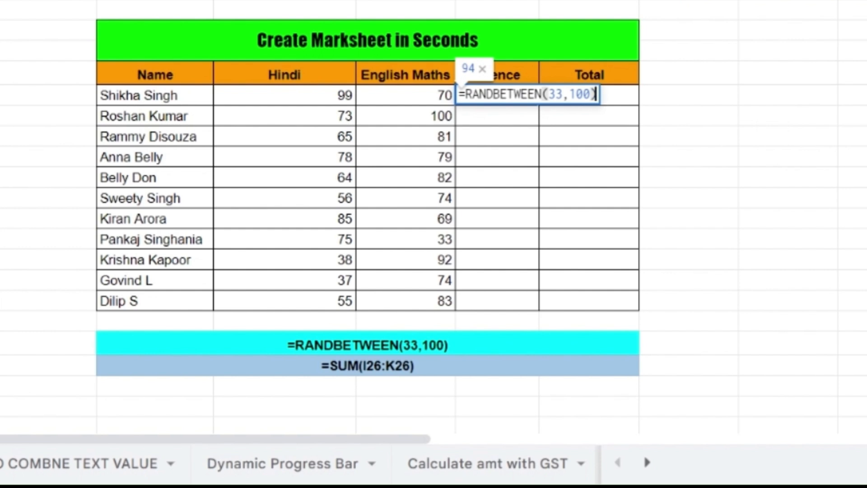
key("Return")
left_click(510, 99)
left_click_drag(537, 103, 532, 300)
Step: Enter =SUM of the Hindi through Science marks in Total and fill it down
left_click(603, 105)
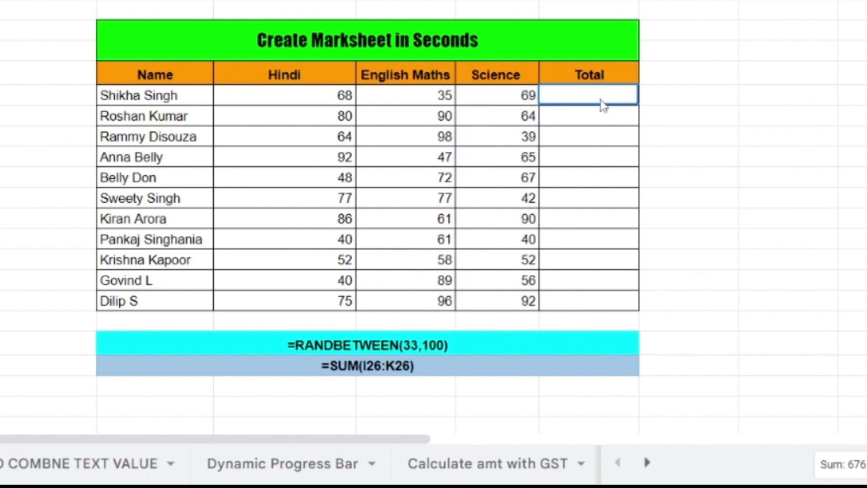
type("=SUM")
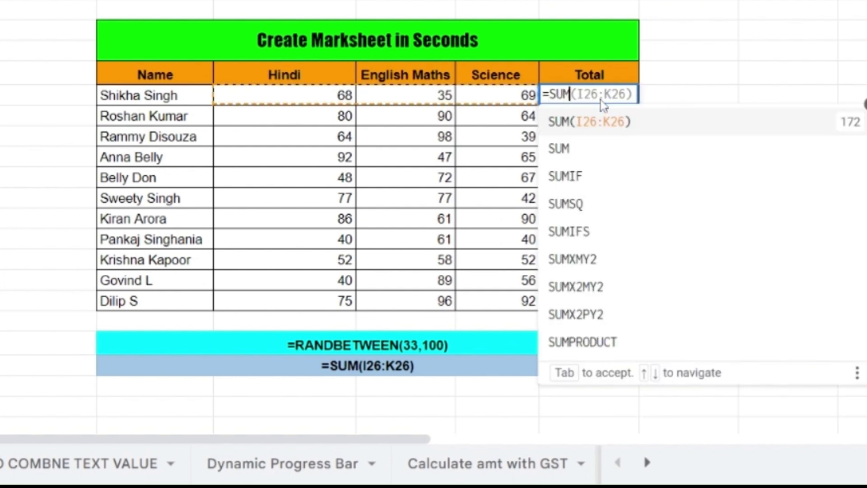
type("(")
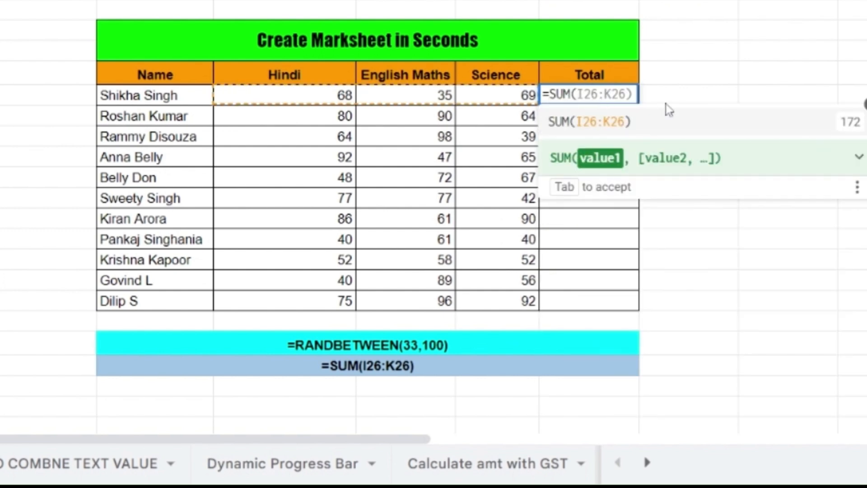
left_click_drag(328, 101, 511, 106)
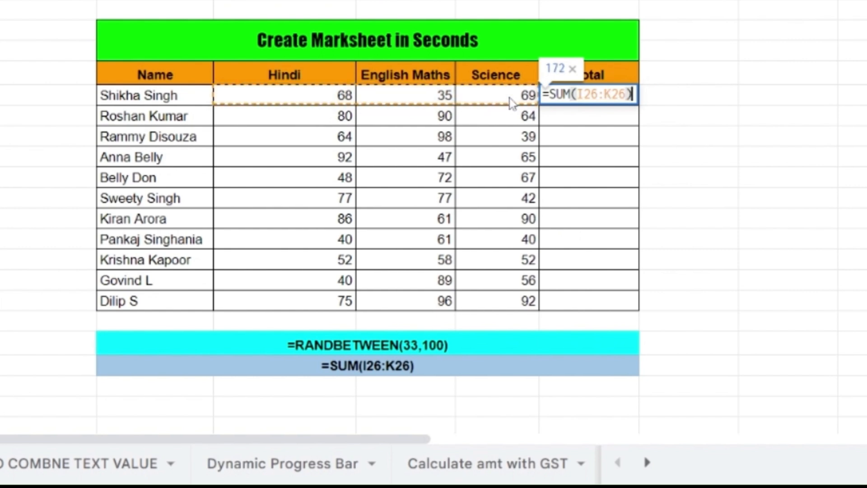
key("Return")
key("Up")
left_click_drag(636, 104, 638, 310)
left_click(750, 248)
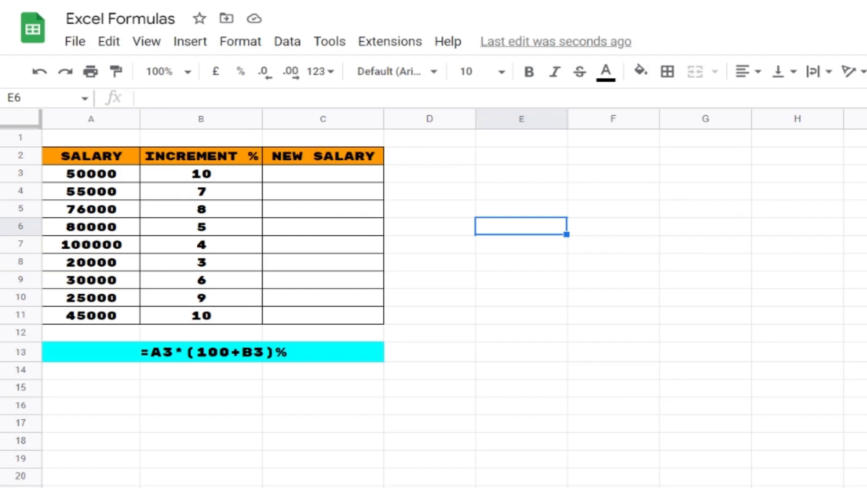
Step: Enter =A3*(100+B3)% in C3 to get a new salary of 55000
left_click(323, 176)
type("=")
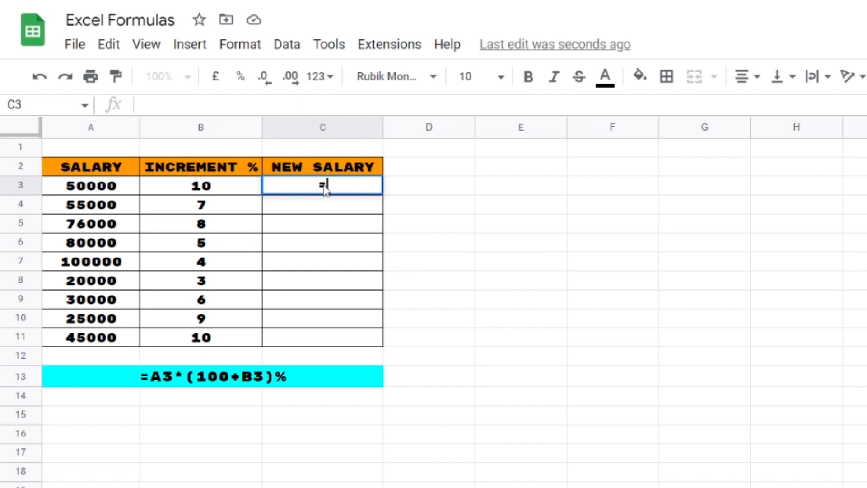
type("A")
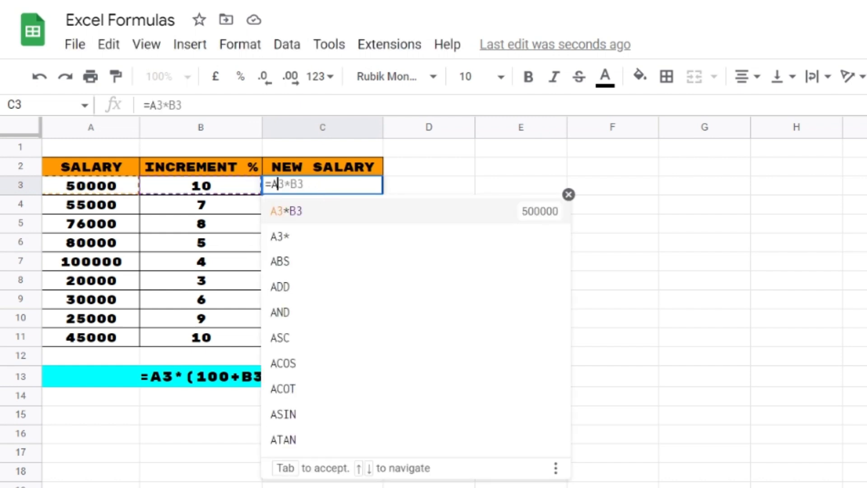
type("3*")
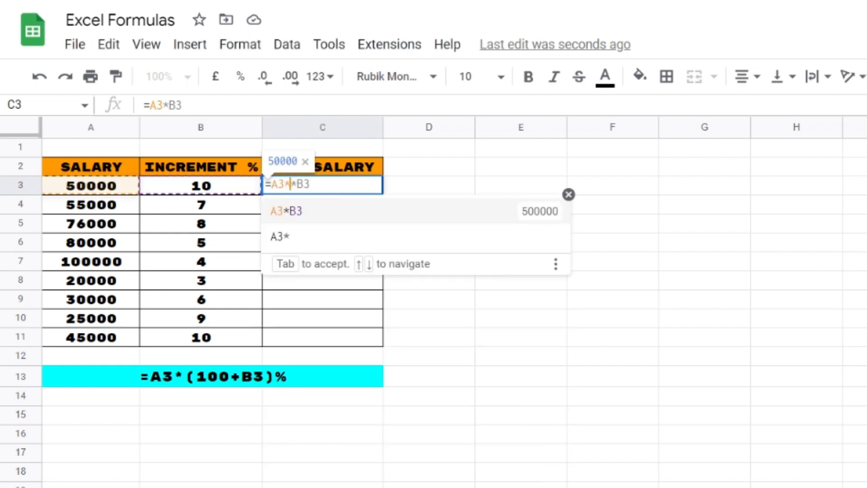
type("(1")
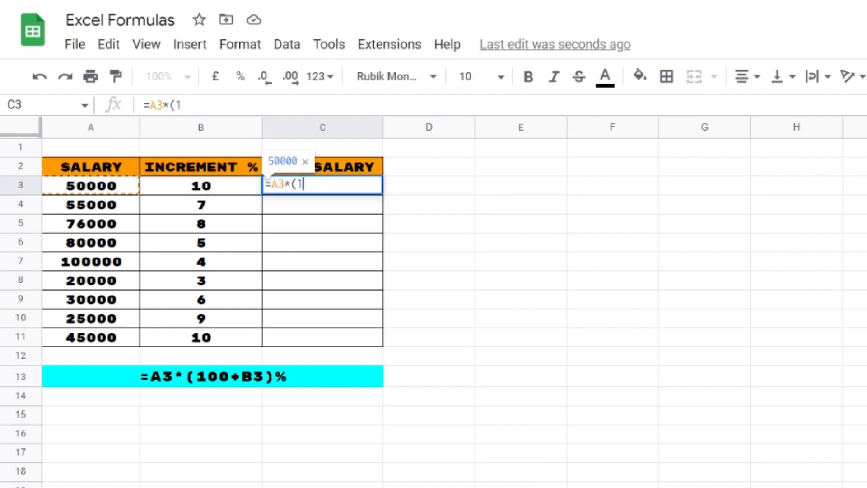
type("00")
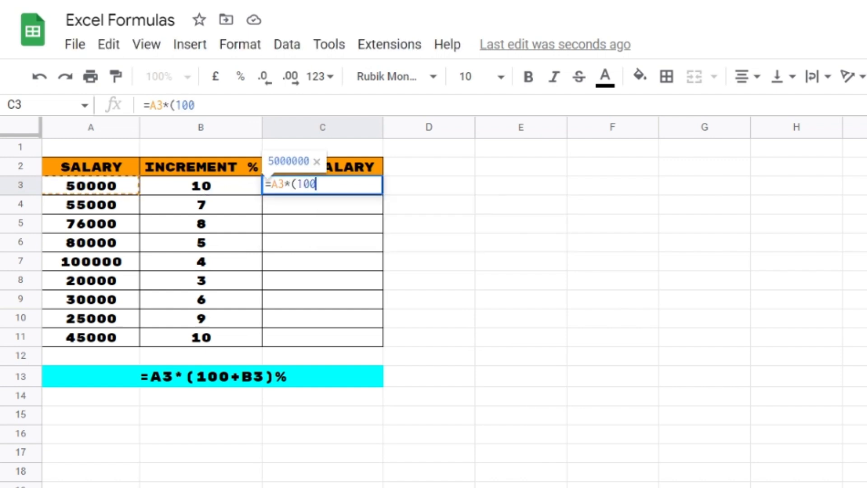
type("+B3")
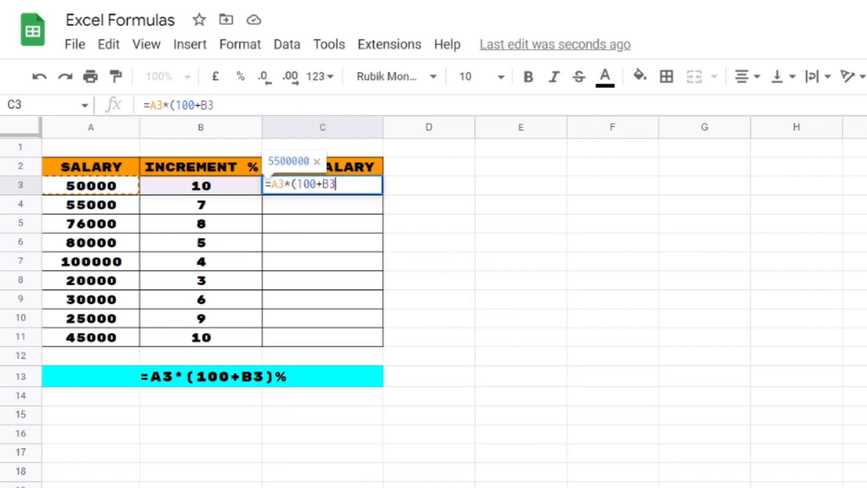
type(")")
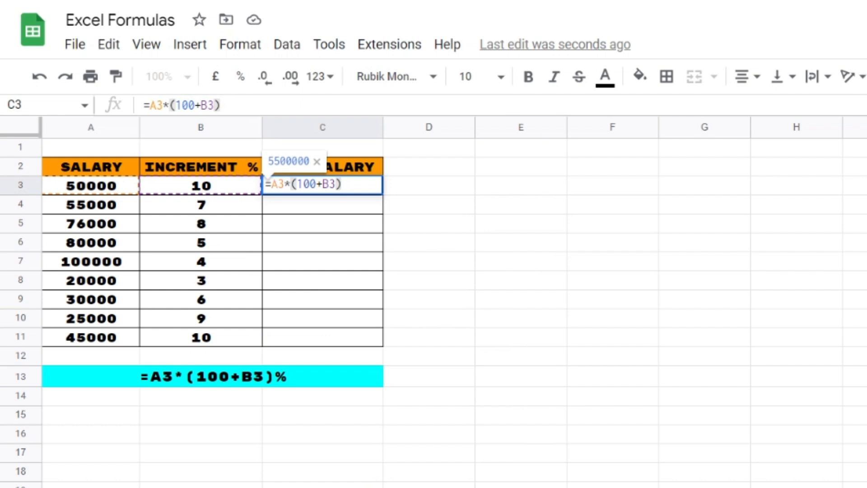
type("%")
key("Return")
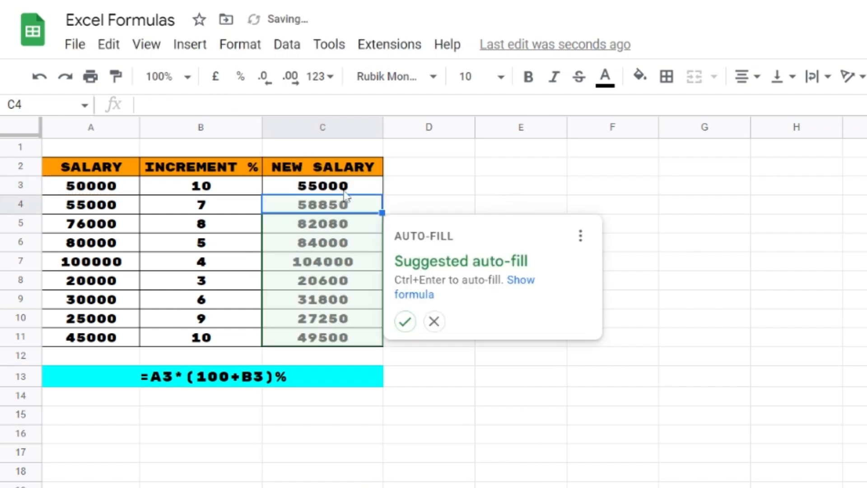
left_click(345, 192)
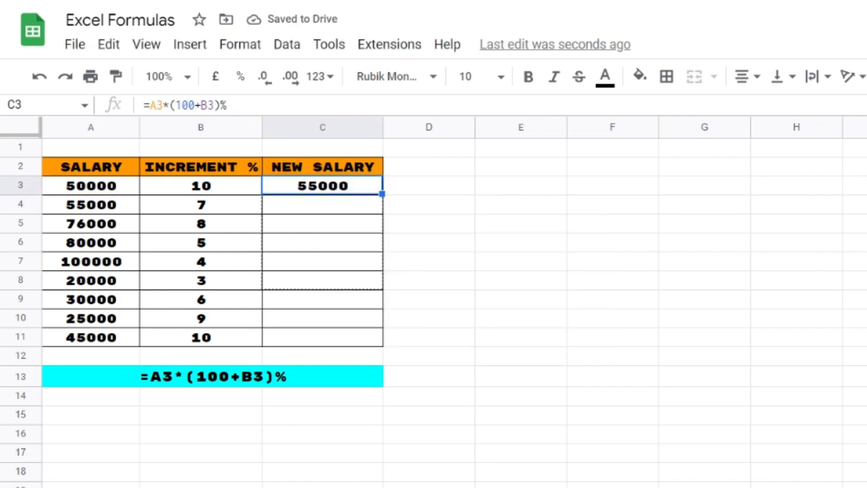